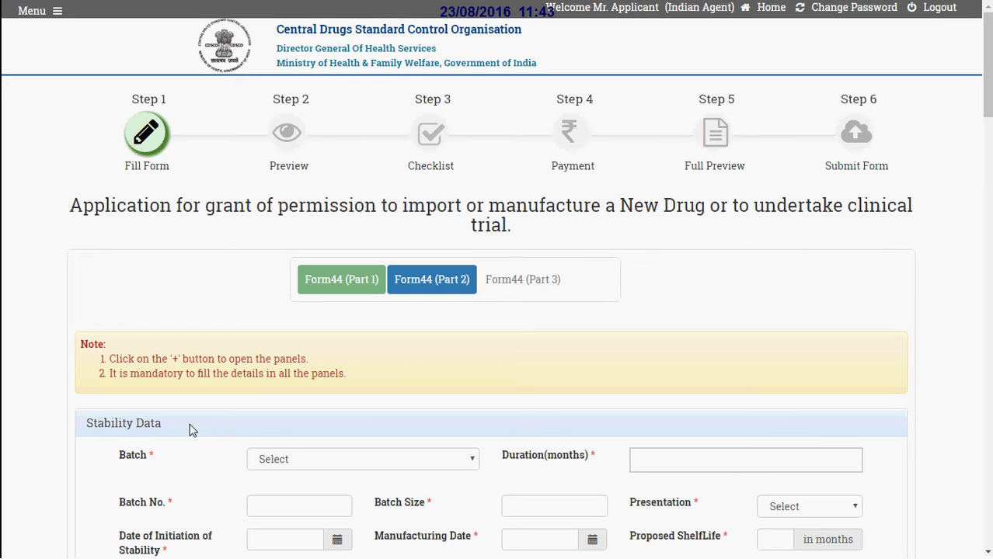
- Examine the fields of the Stability Data section, including batch, dates, shelf life and the available Stability Condition options
click(169, 431)
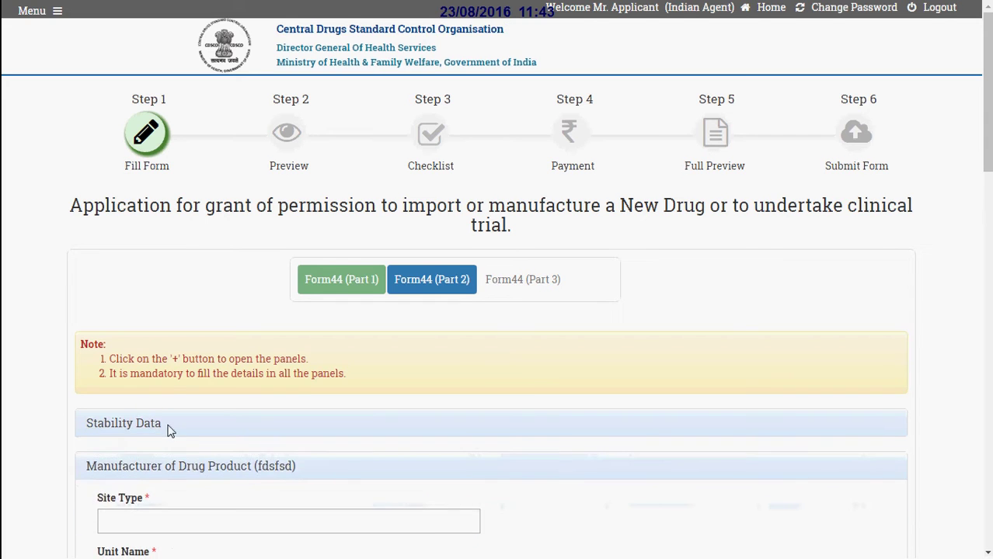
scroll(170, 432, down, 3)
scroll(133, 218, up, 1)
click(125, 211)
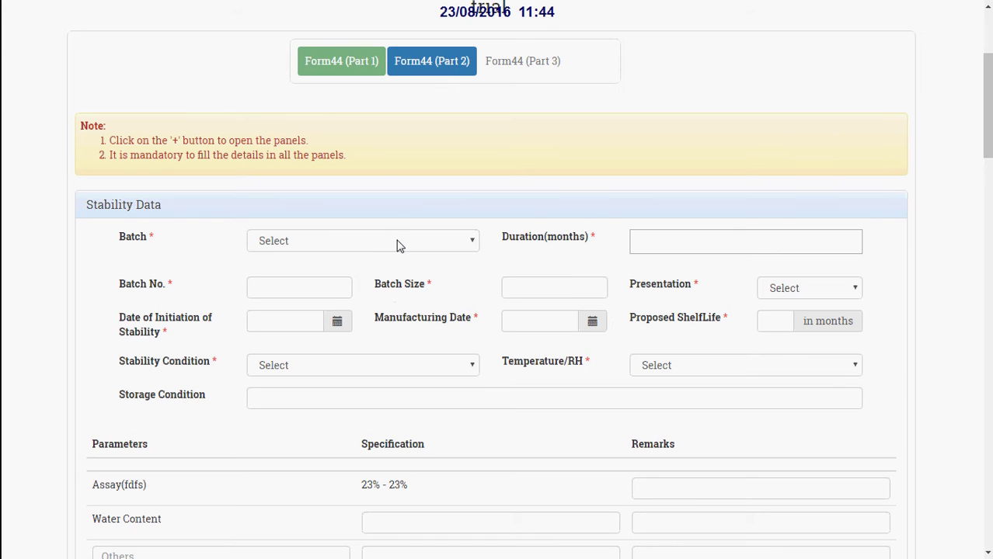
click(141, 240)
click(135, 286)
click(400, 287)
click(680, 285)
click(148, 320)
double_click(458, 326)
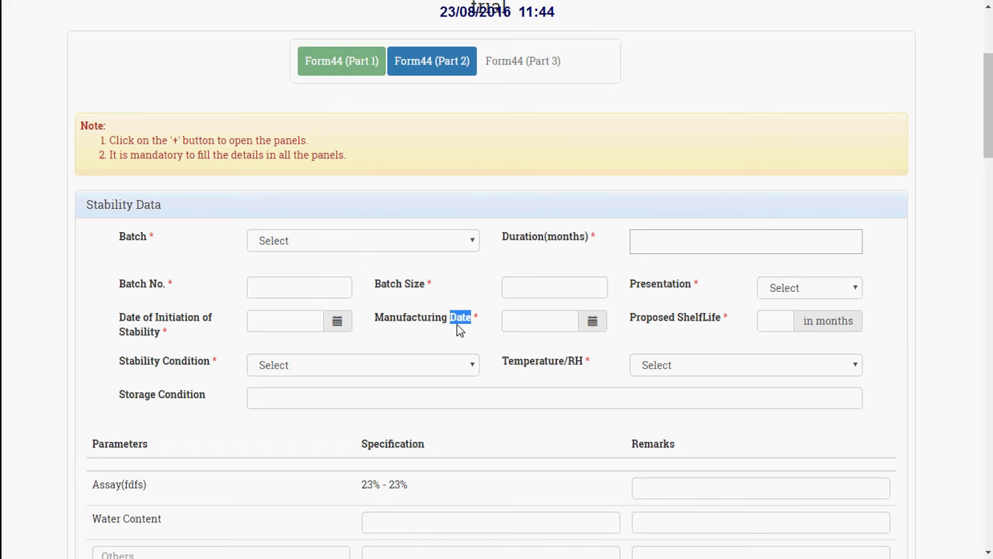
click(697, 325)
click(185, 365)
click(464, 366)
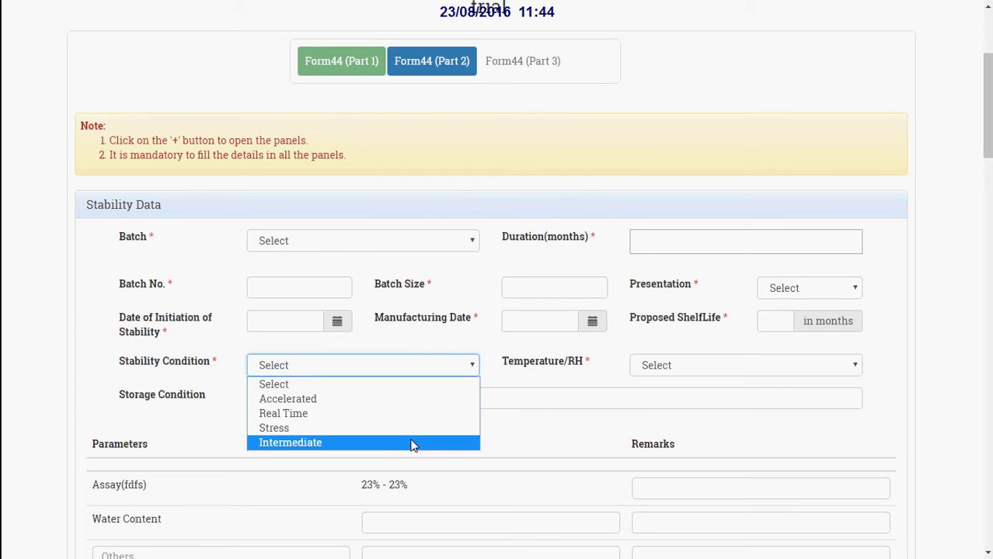
click(563, 383)
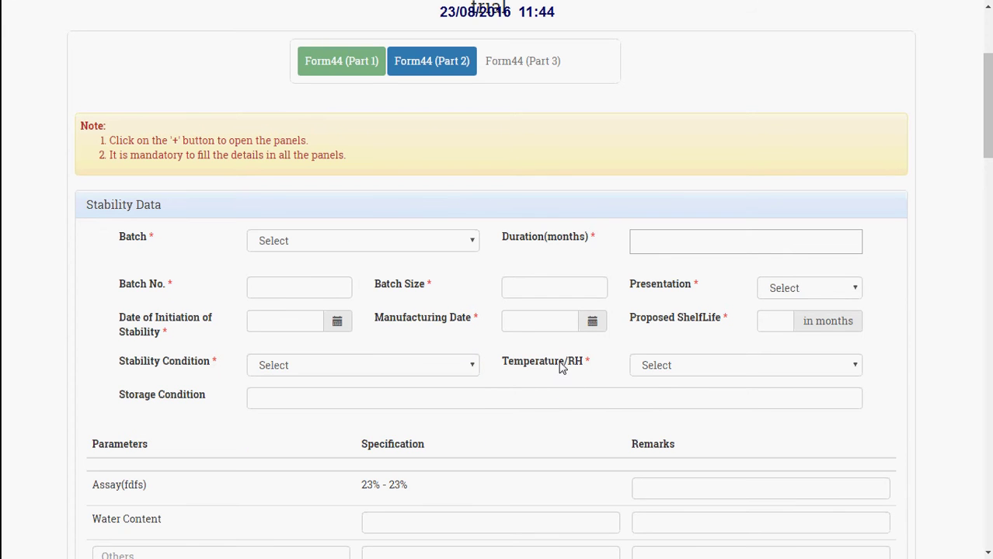
click(680, 365)
click(681, 364)
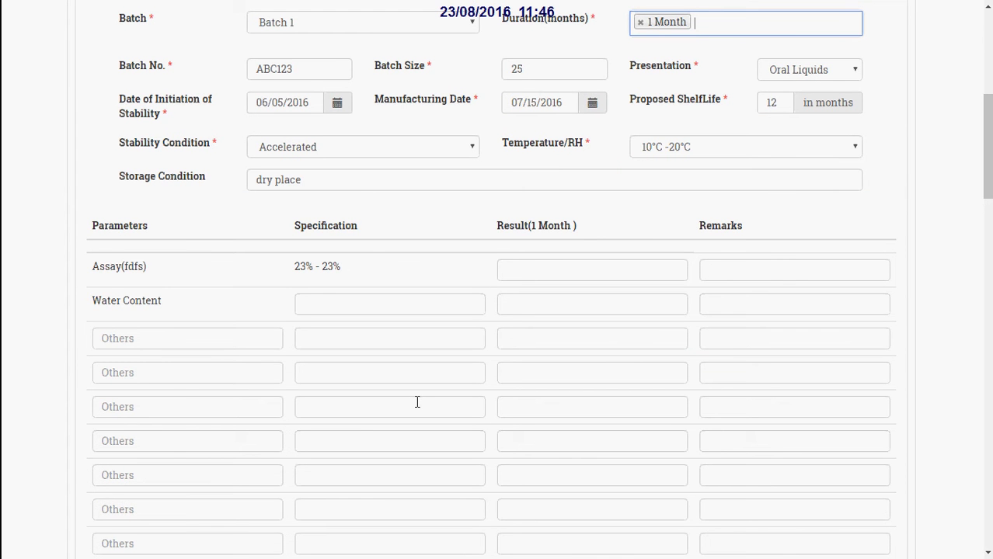
- Enter the 1 Month stability results: Assay variant with remark ok, Water Content specification 50%, result NA and remark ok
scroll(432, 237, up, 2)
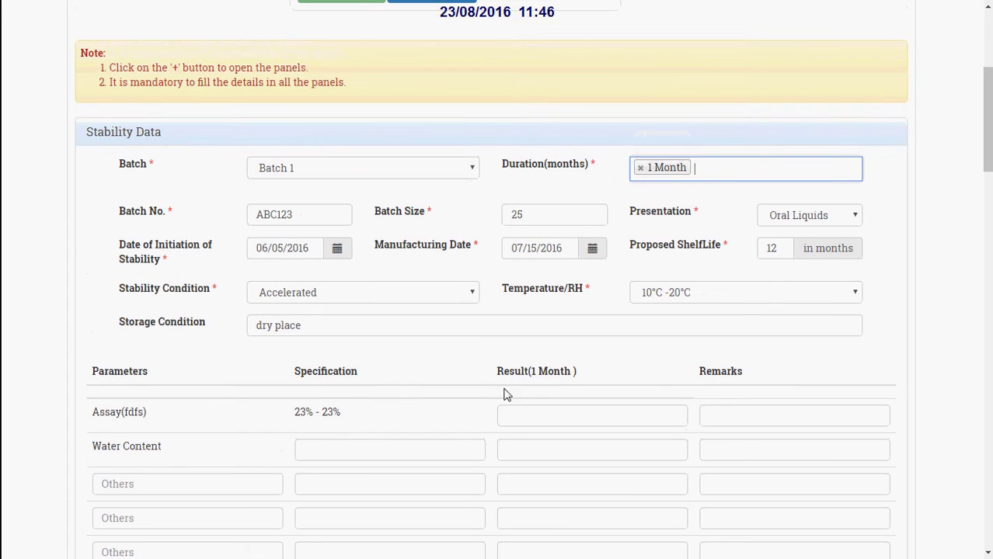
click(523, 413)
click(733, 414)
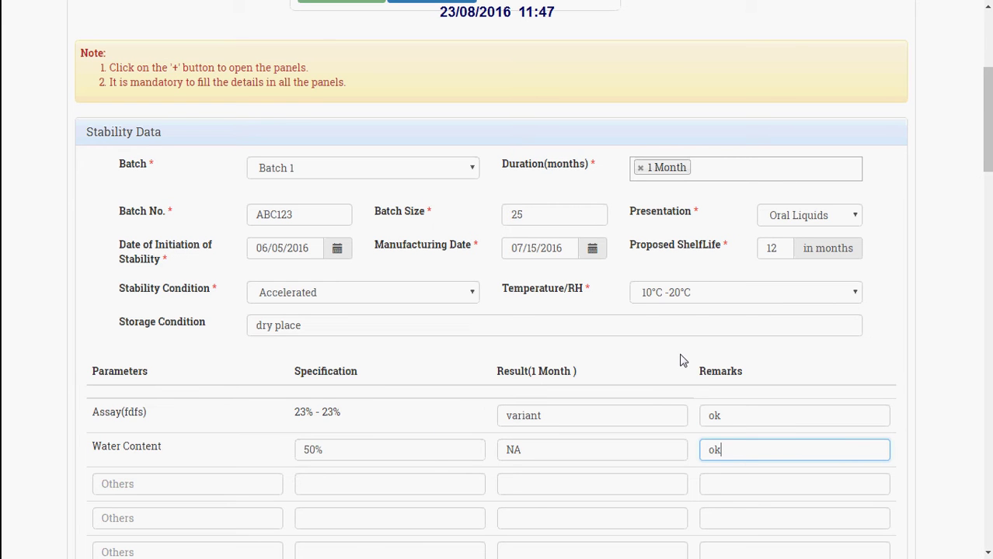
- Add 3 Month to the stability duration and set the Assay results to variant for 3 months and not variant for 1 month
click(735, 171)
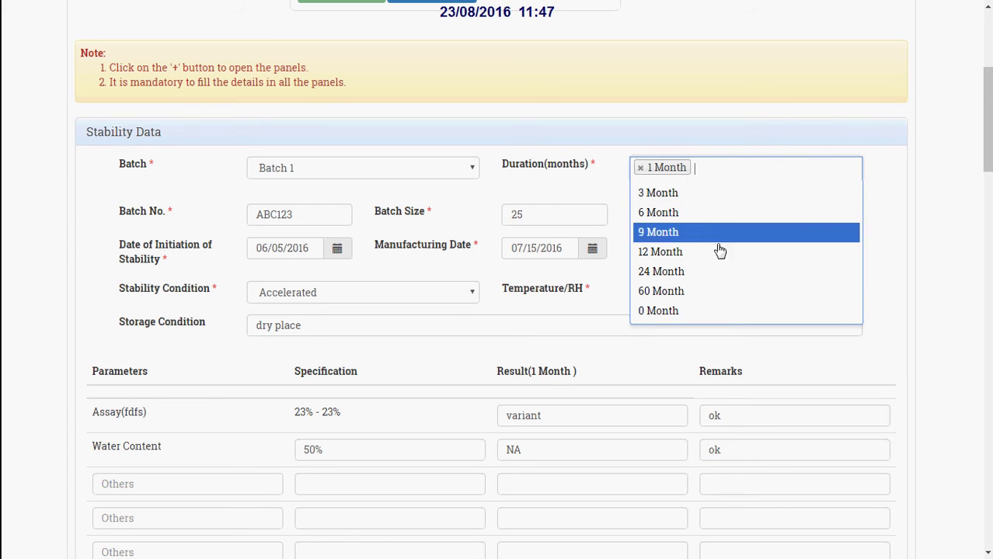
click(704, 196)
click(529, 414)
click(605, 414)
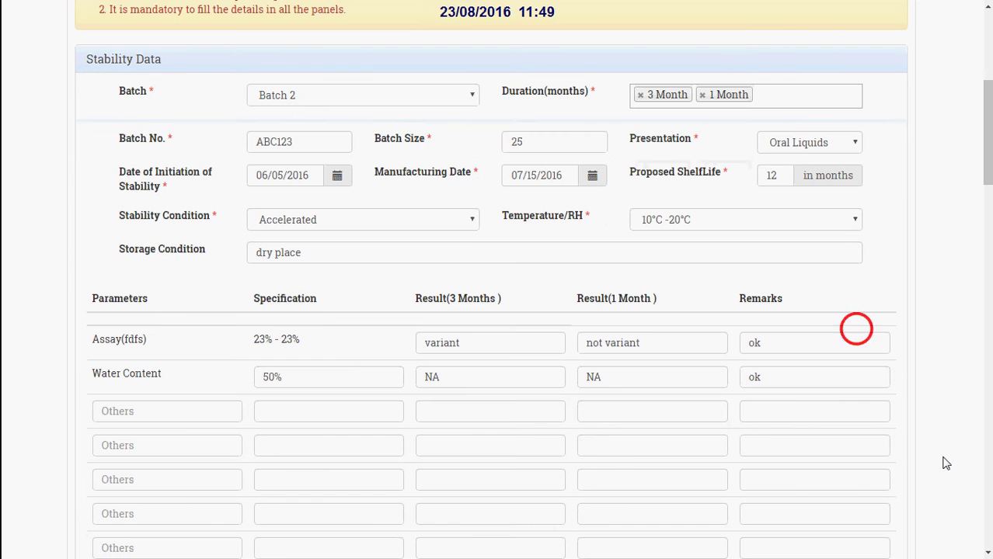
- Save the Batch 2 stability record and check its entry in the Stability Details table
scroll(932, 446, down, 6)
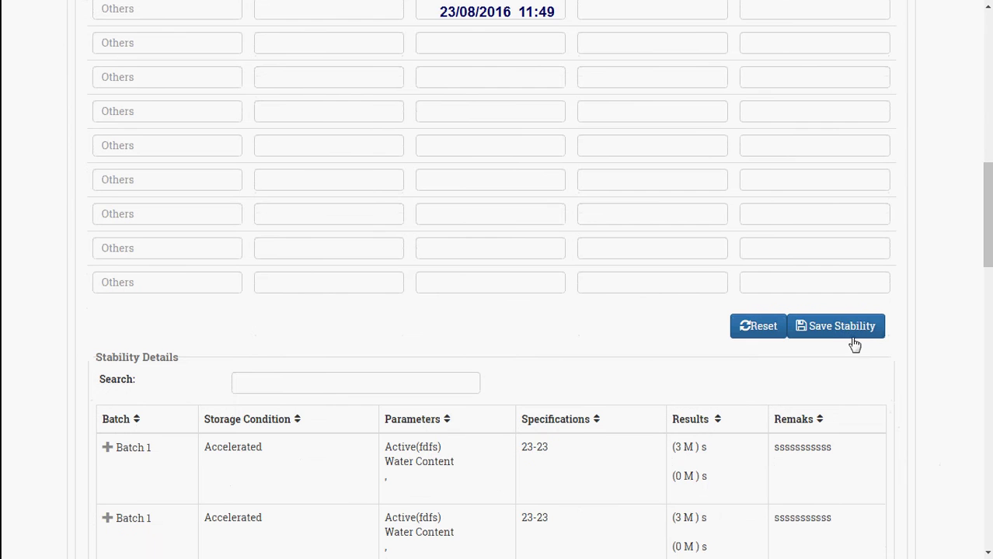
click(849, 331)
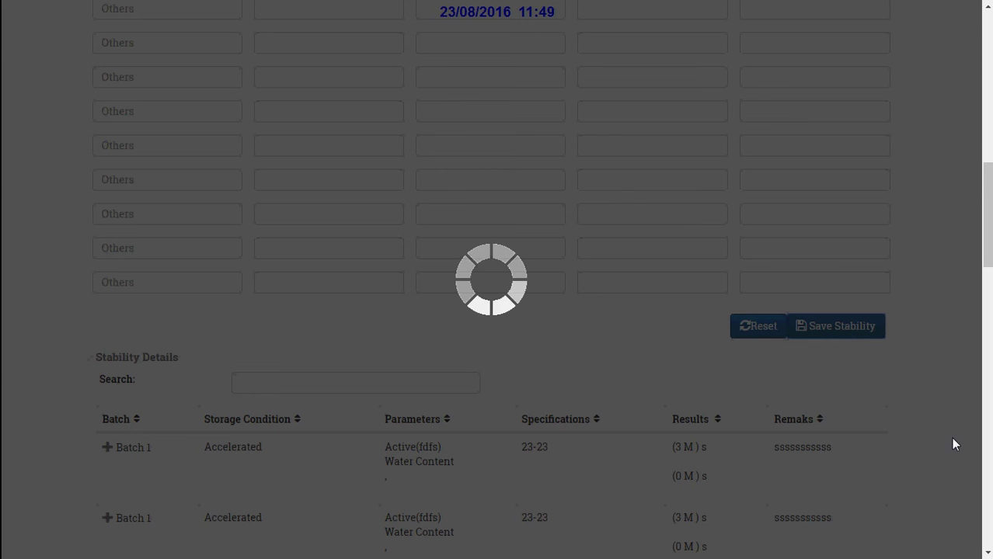
key(Return)
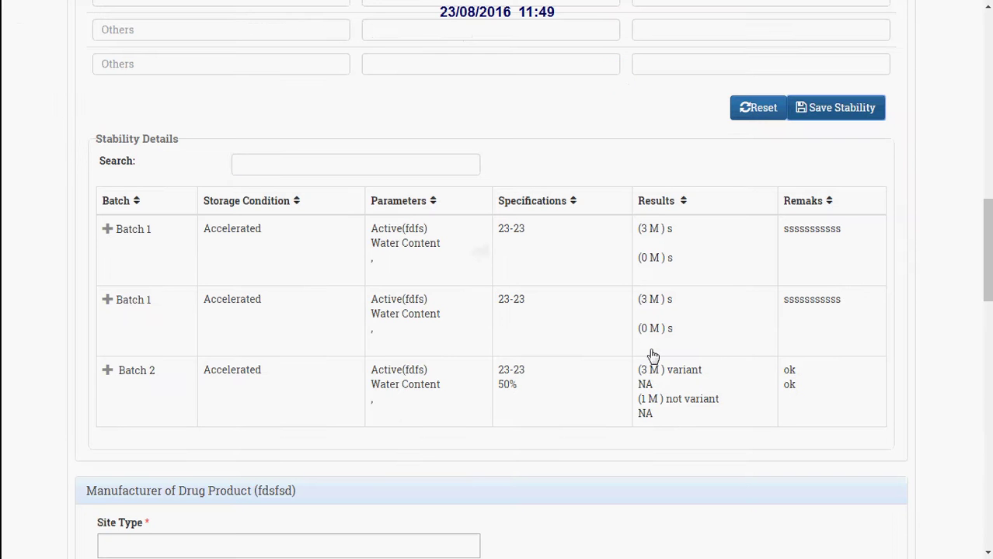
click(147, 396)
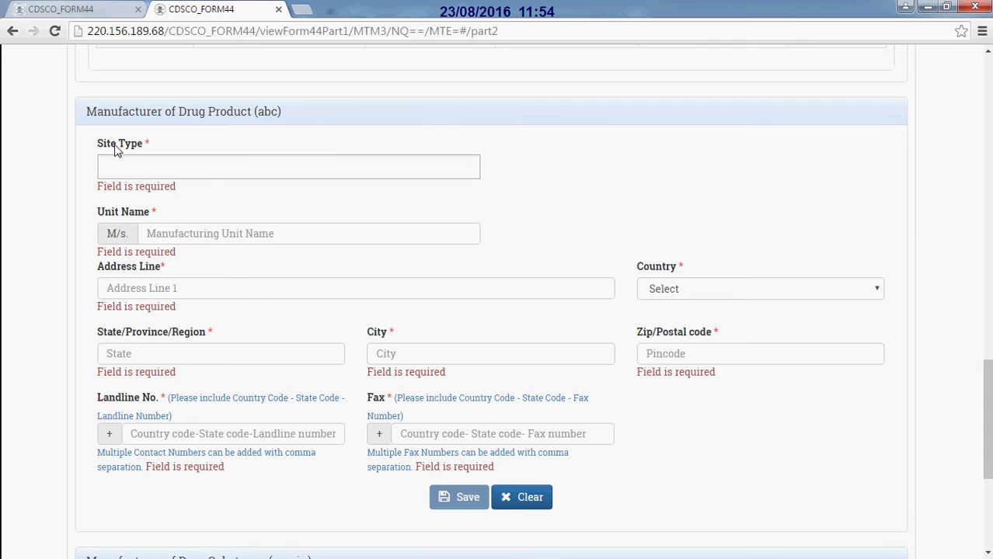
- Set the site type of the drug substance (asprin) manufacturer to Manufacturing Site
click(136, 216)
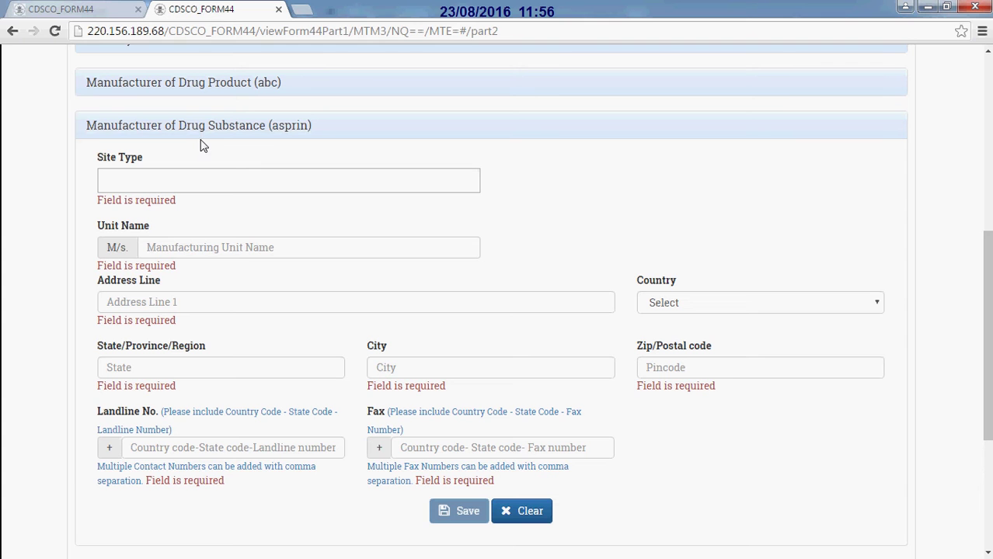
click(187, 182)
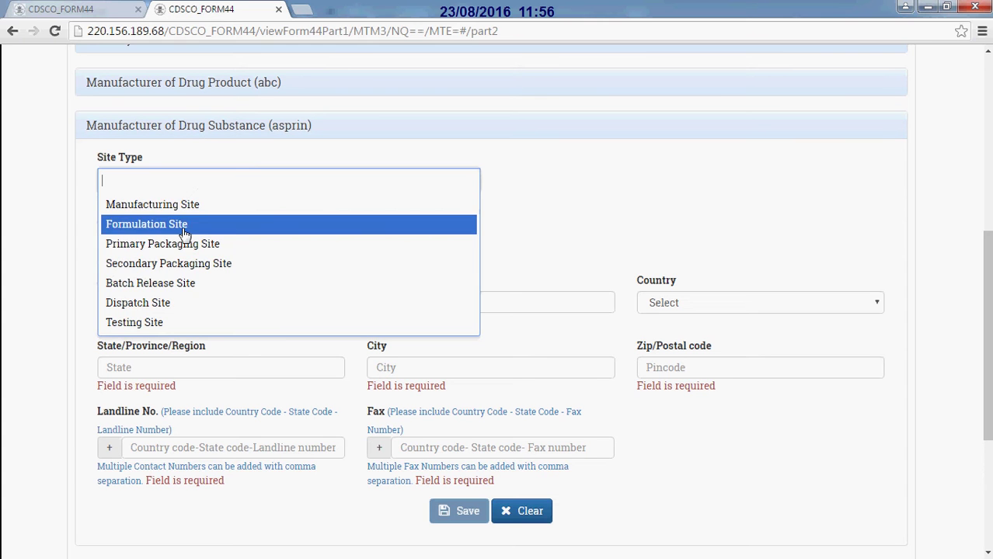
click(220, 207)
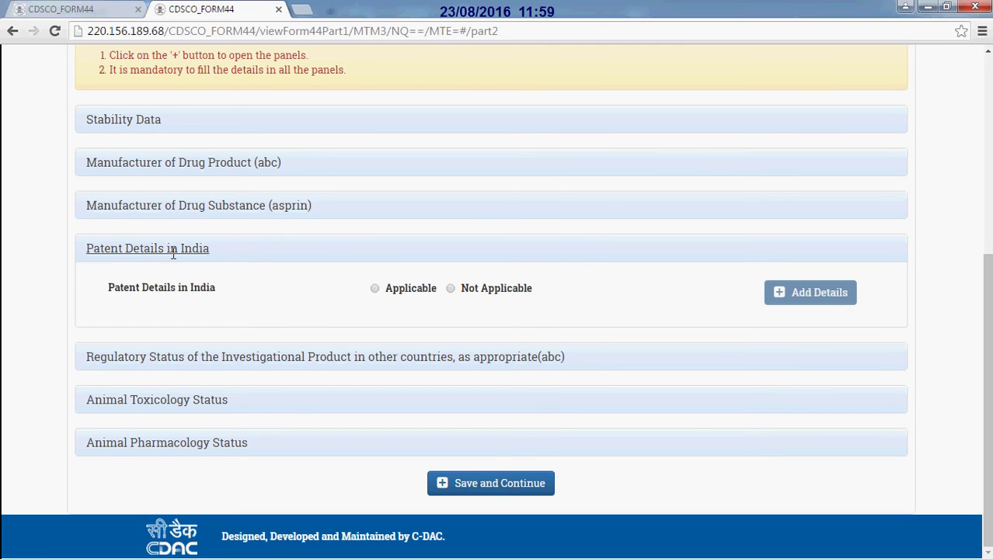
- Mark Patent Details in India as applicable and open the form for adding a patent entry
click(375, 289)
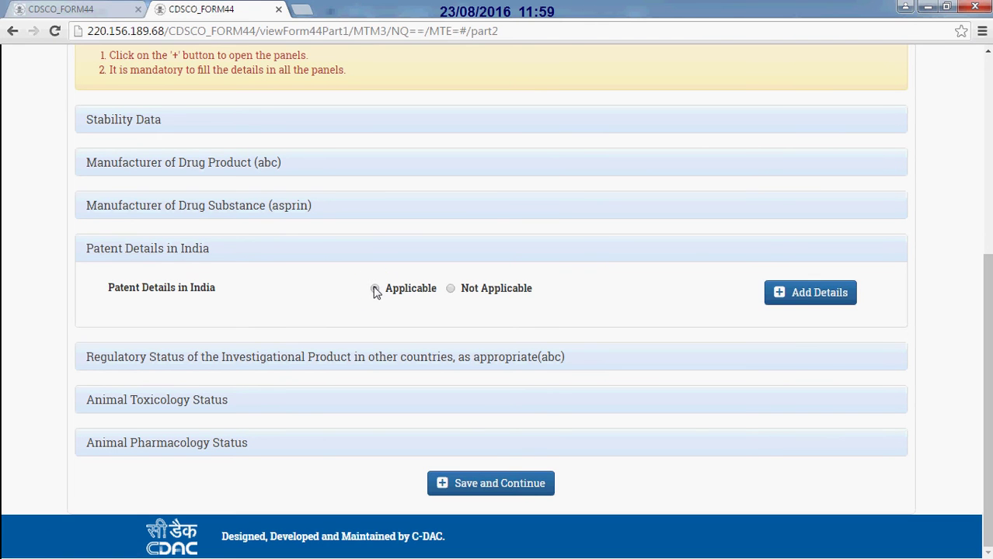
click(830, 300)
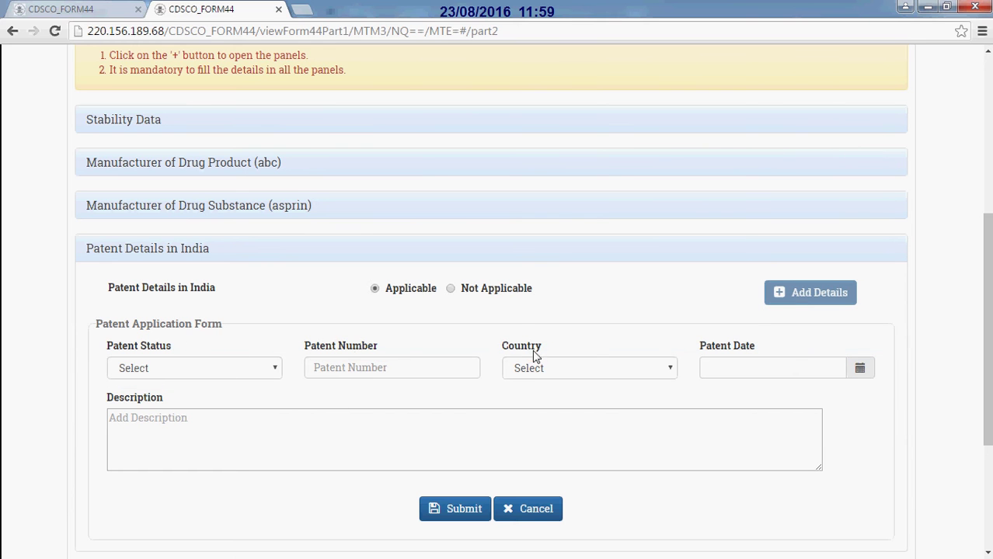
click(728, 342)
click(138, 391)
scroll(642, 457, down, 1)
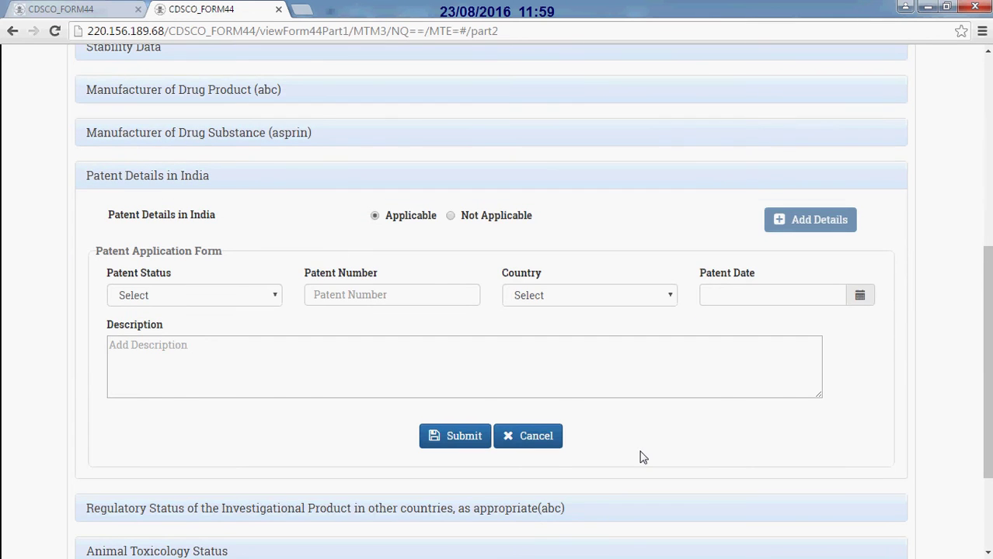
- Mark Patent Details in India as not applicable
click(445, 286)
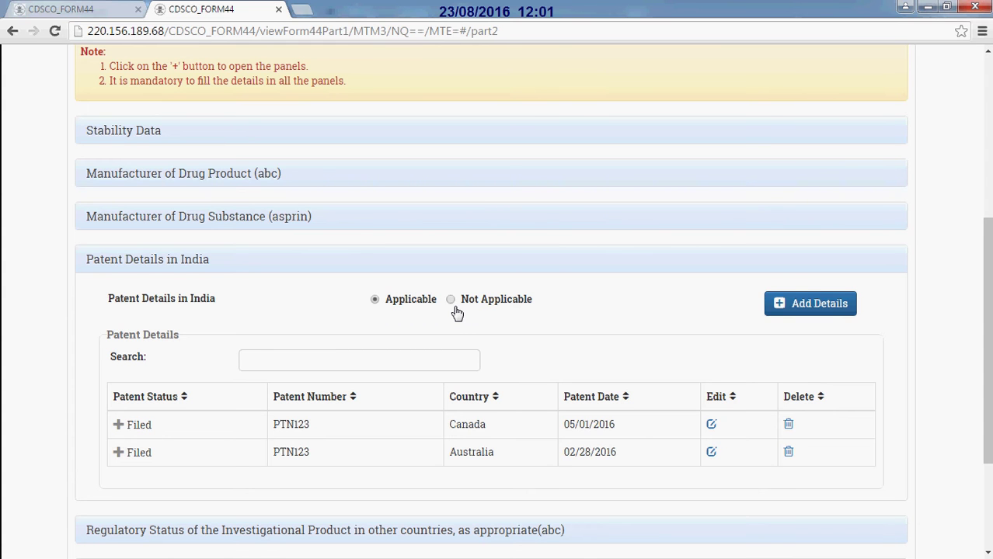
click(452, 300)
click(95, 355)
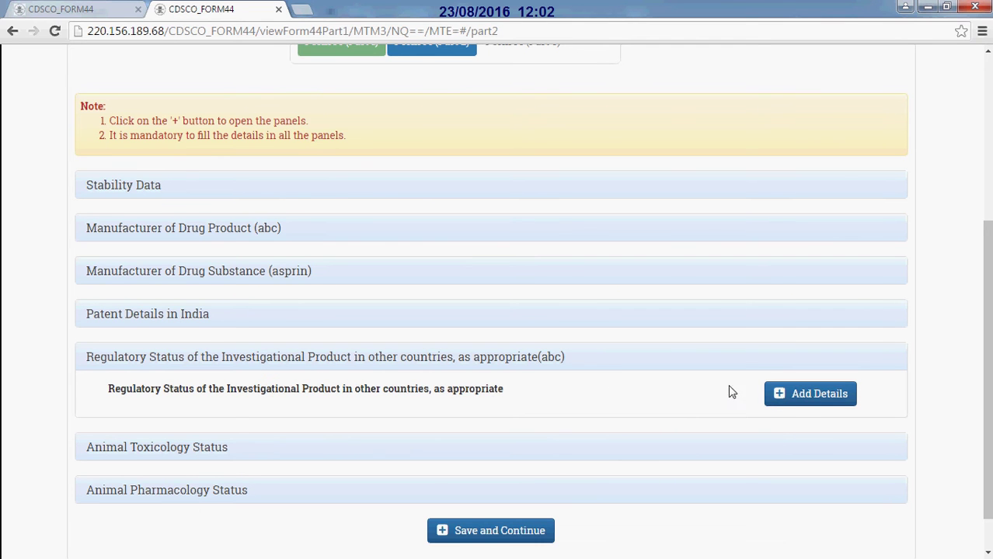
- Start a new regulatory status entry for the investigational product in other countries and set its Regulatory Status to IND
click(798, 396)
click(422, 440)
click(435, 348)
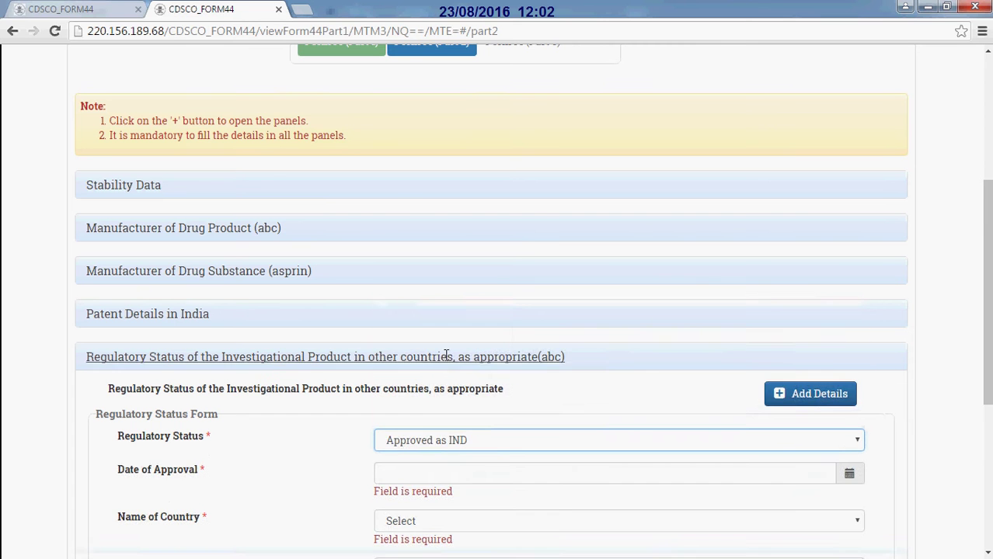
scroll(463, 471, down, 2)
click(441, 294)
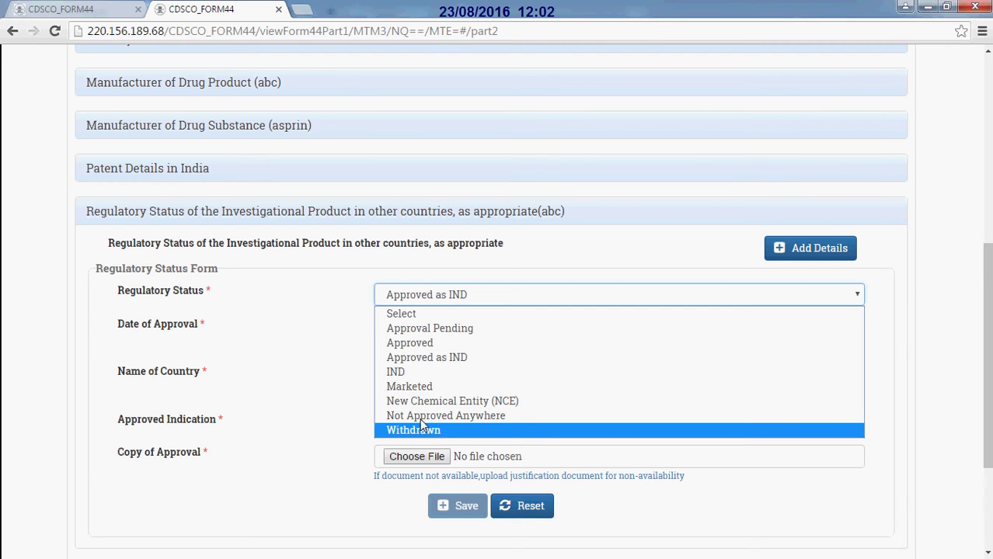
click(394, 373)
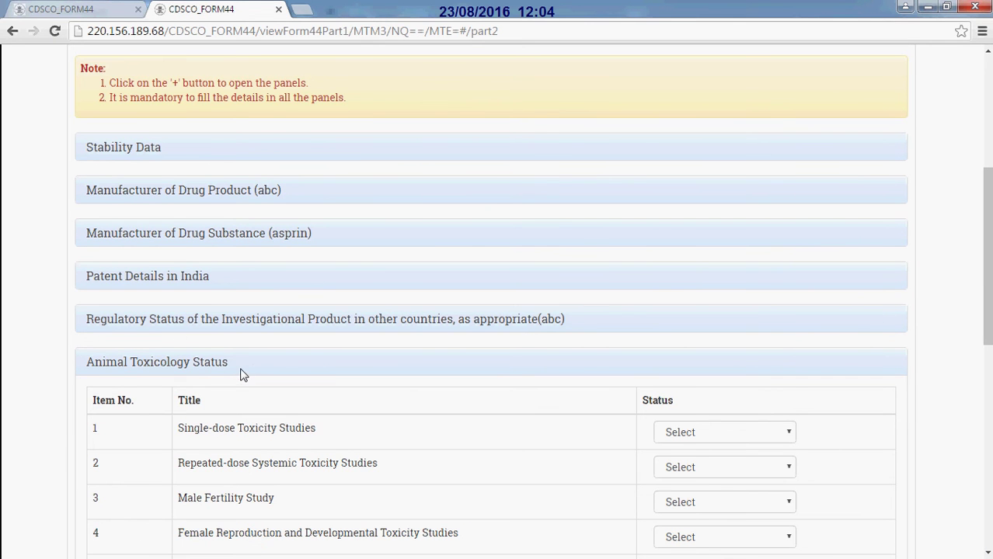
- Open the status choices for Single-dose Toxicity Studies in the Animal Toxicology Status table
scroll(248, 382, down, 4)
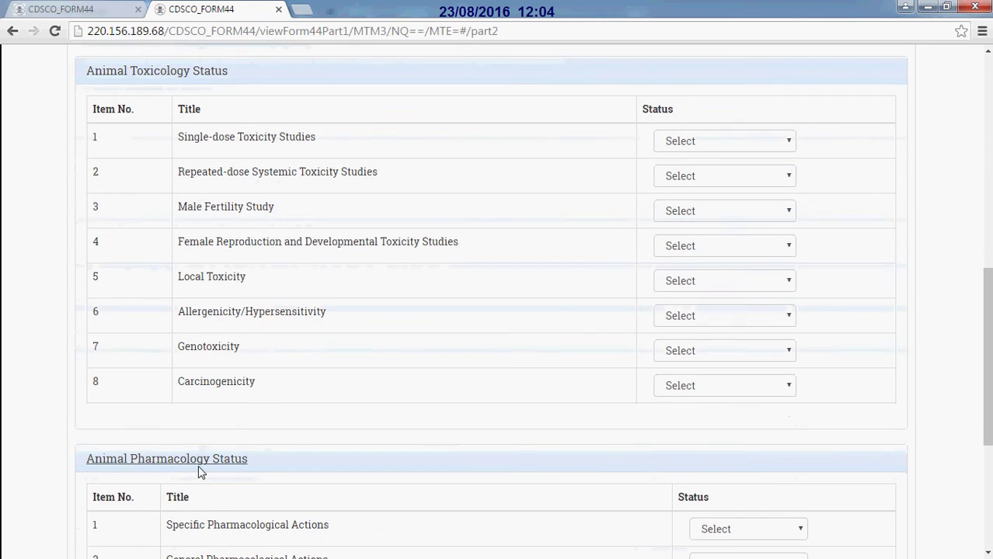
click(782, 147)
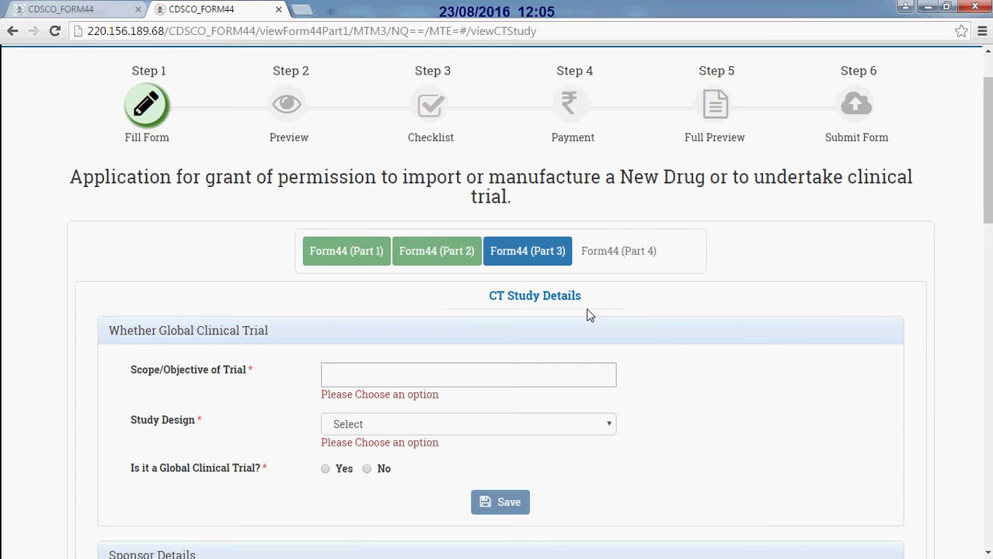
- Examine the Whether Global Clinical Trial fields: scope, study design, participating countries and planned numbers of subjects globally and in India
double_click(212, 336)
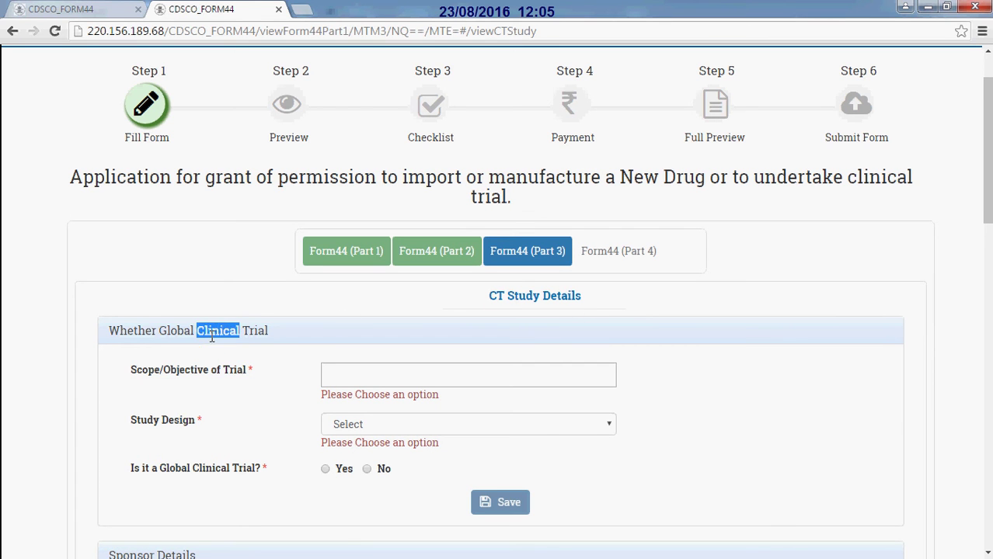
click(301, 340)
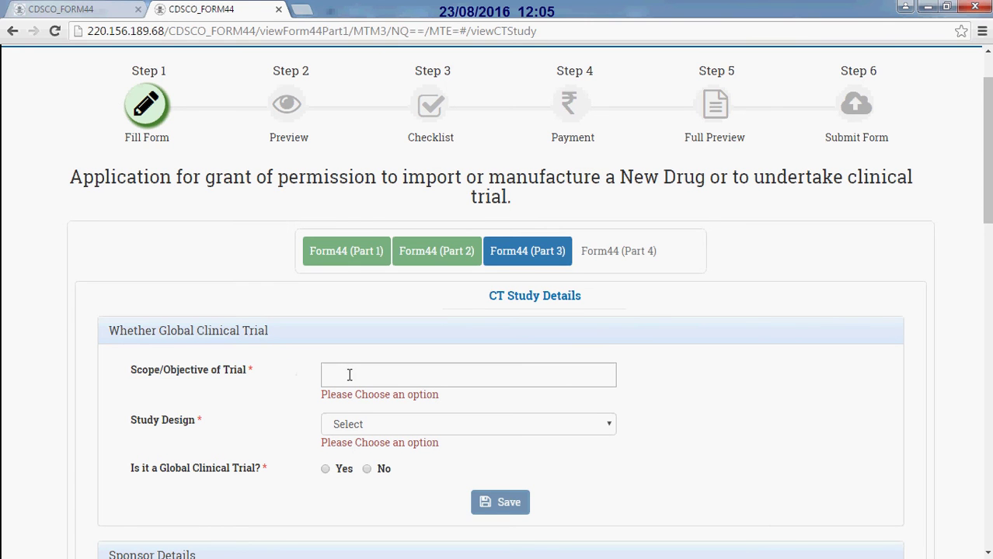
click(183, 420)
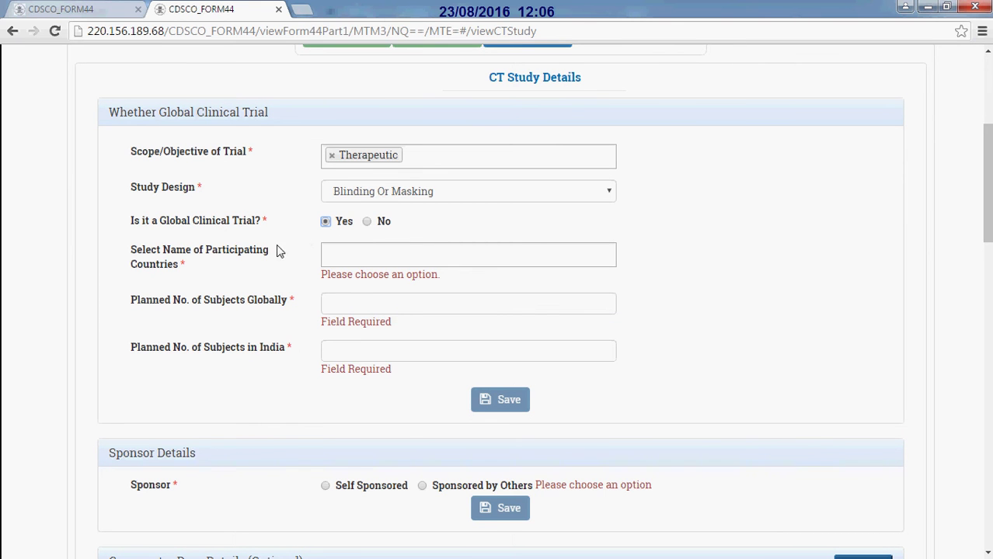
double_click(251, 255)
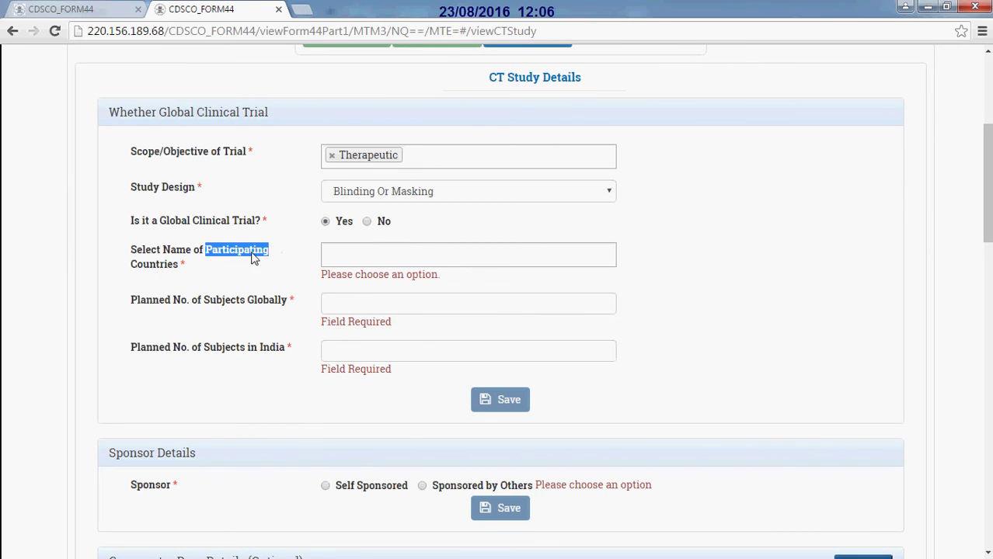
click(207, 309)
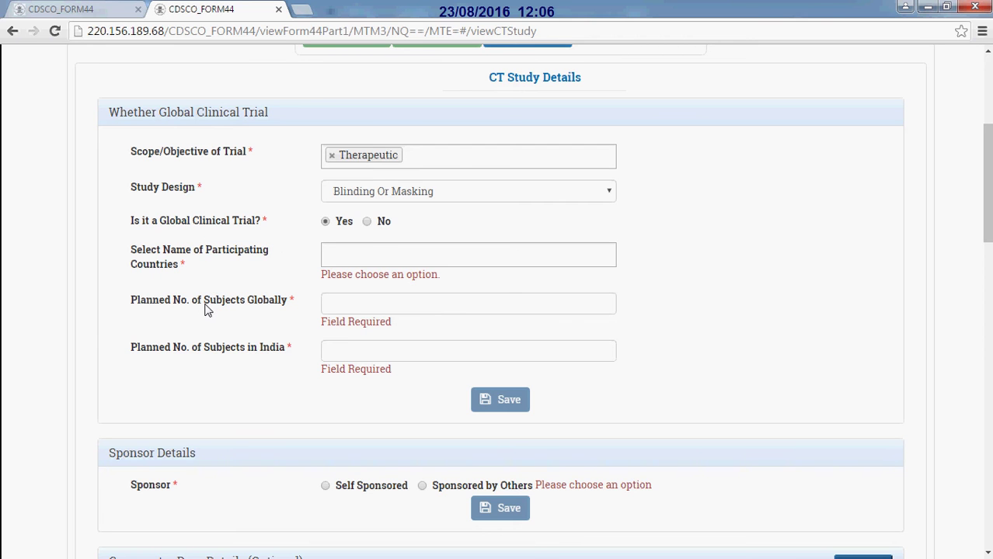
click(213, 353)
click(291, 252)
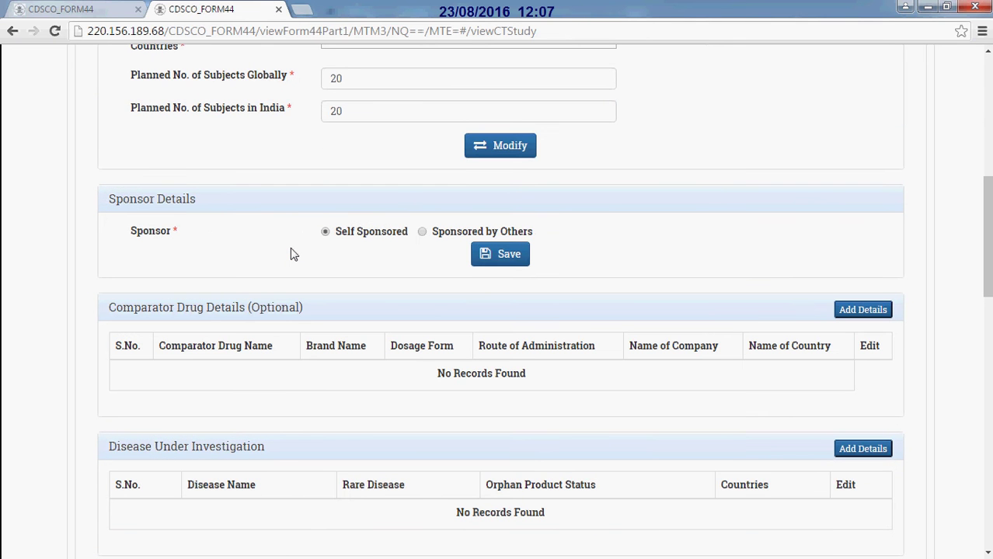
- Switch the sponsor to Sponsored by Others in Sponsor Details and look over the fields it requires
click(215, 206)
click(422, 232)
click(200, 257)
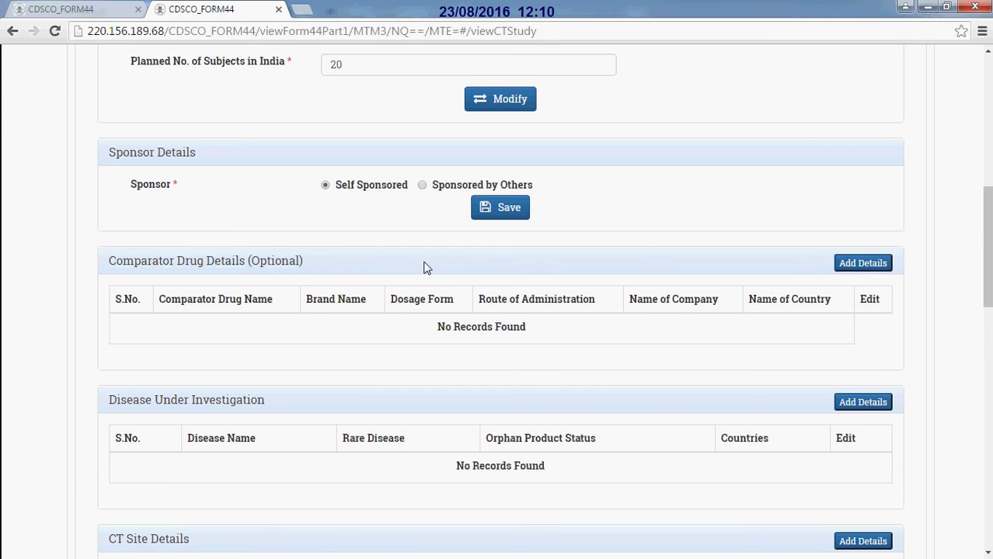
- Add comparator drug abc with dosage form Capsules, route Dermal, manufacturing company Xijang and country Australia, and save the entry
click(850, 266)
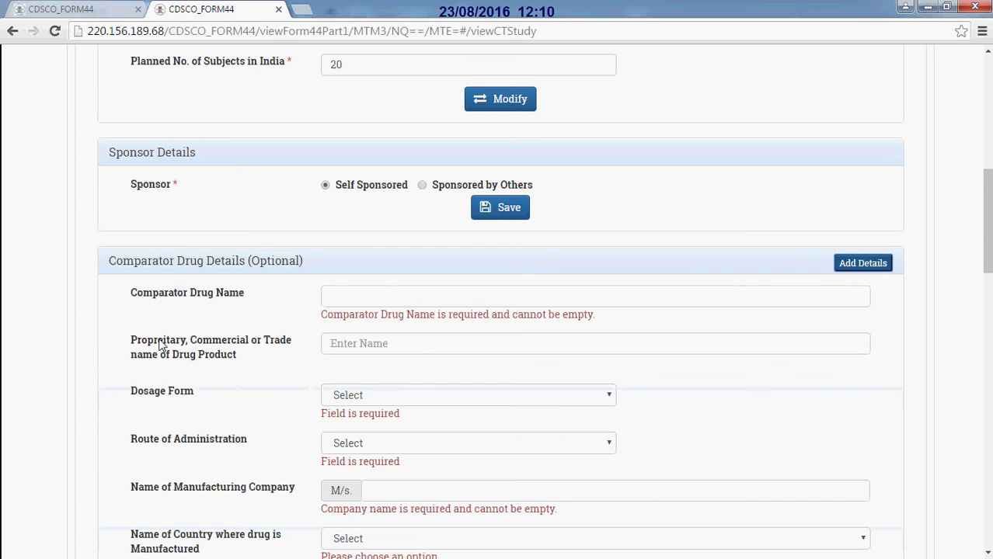
double_click(185, 300)
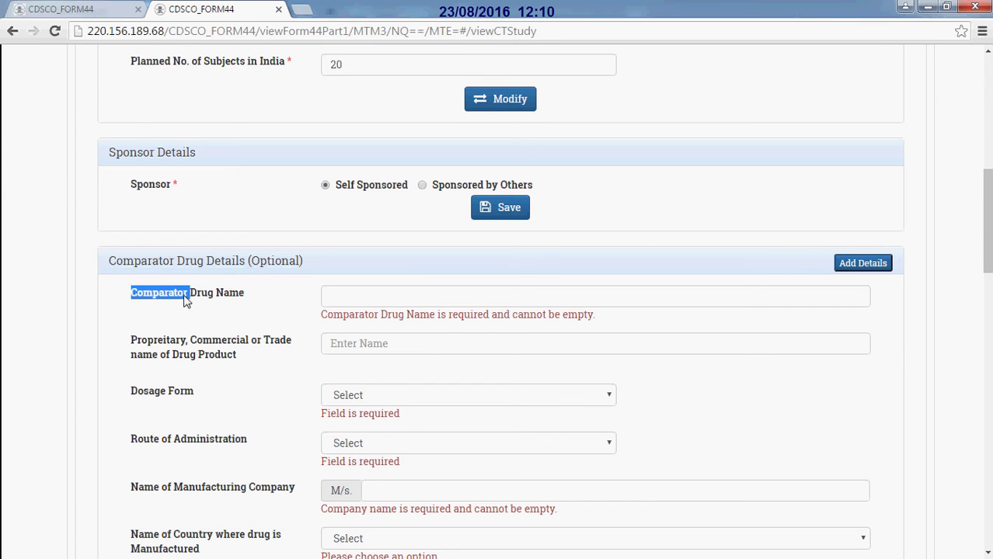
click(194, 346)
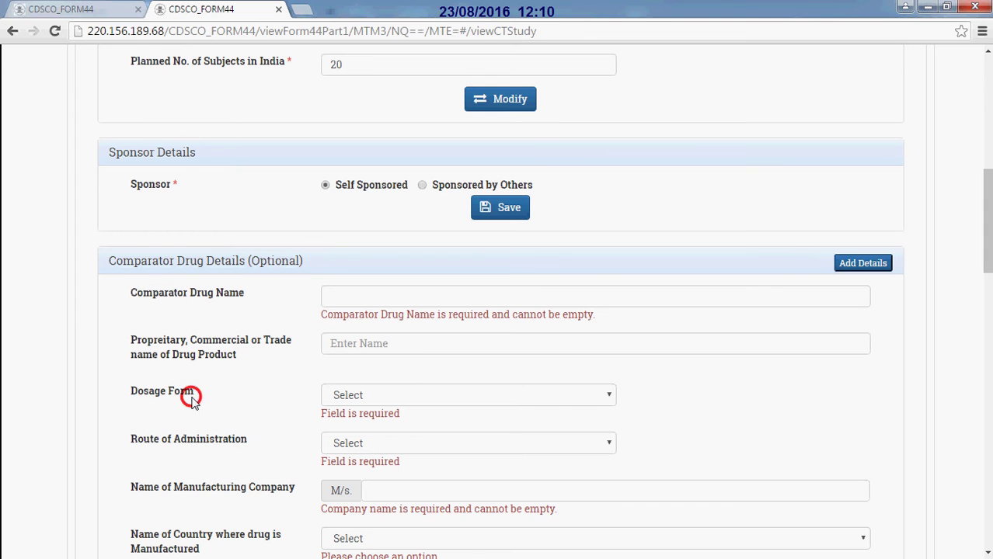
scroll(198, 402, down, 2)
scroll(197, 403, down, 1)
click(214, 295)
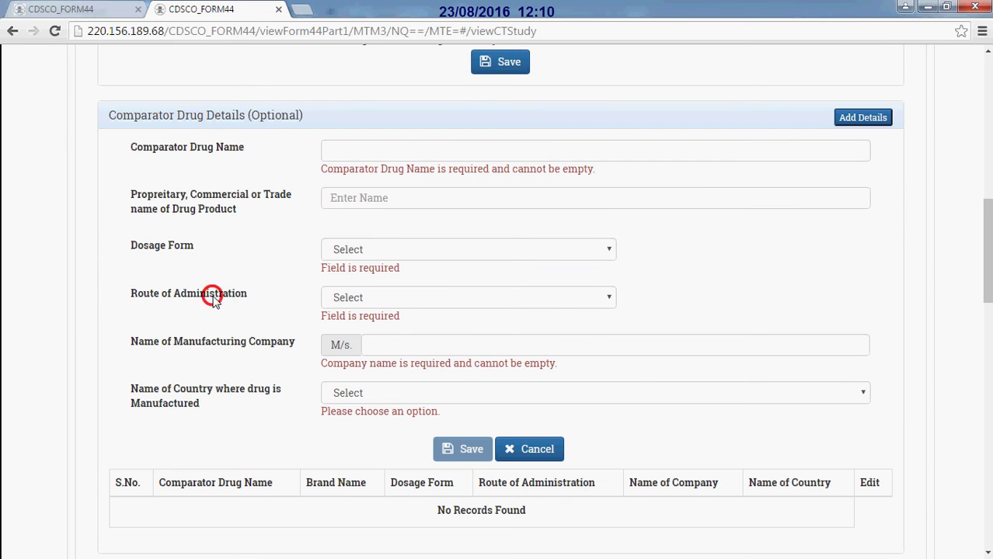
click(203, 347)
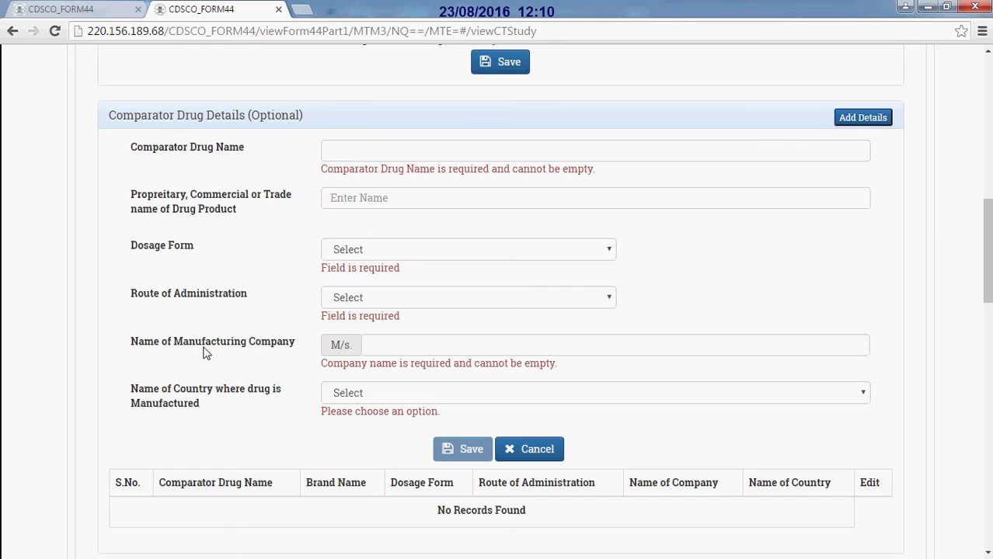
click(204, 402)
click(460, 386)
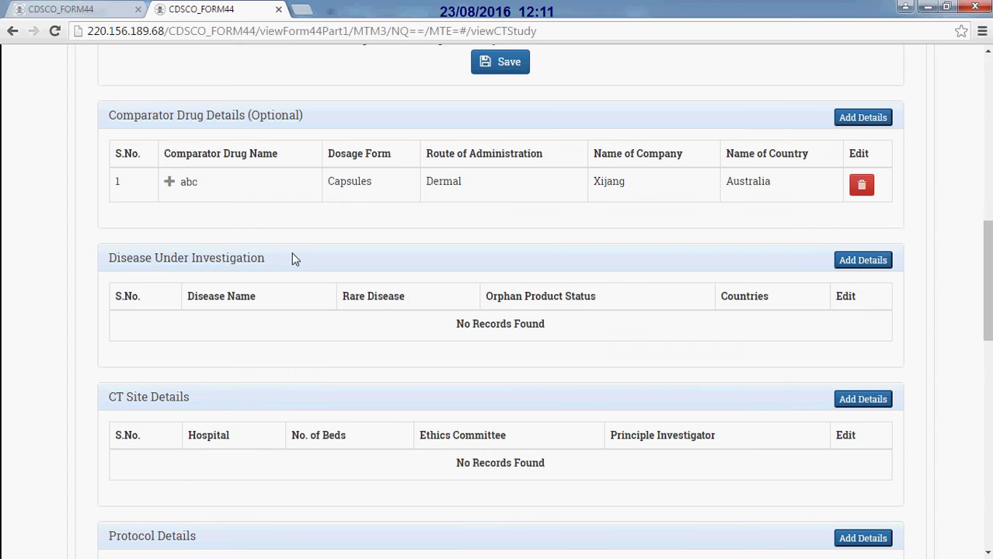
- Add Asthma as the Disease Name under Disease Under Investigation and save the entry
click(283, 259)
click(855, 259)
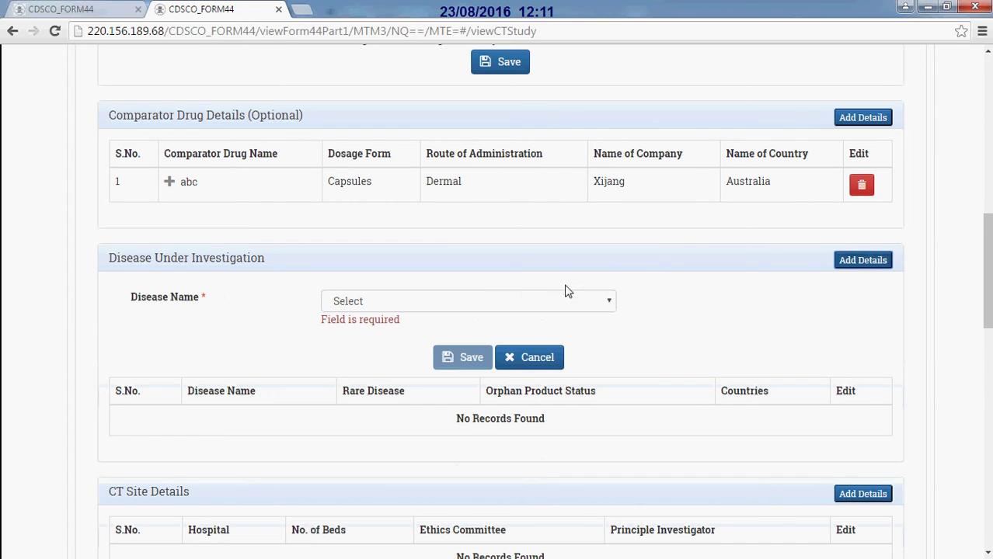
click(555, 301)
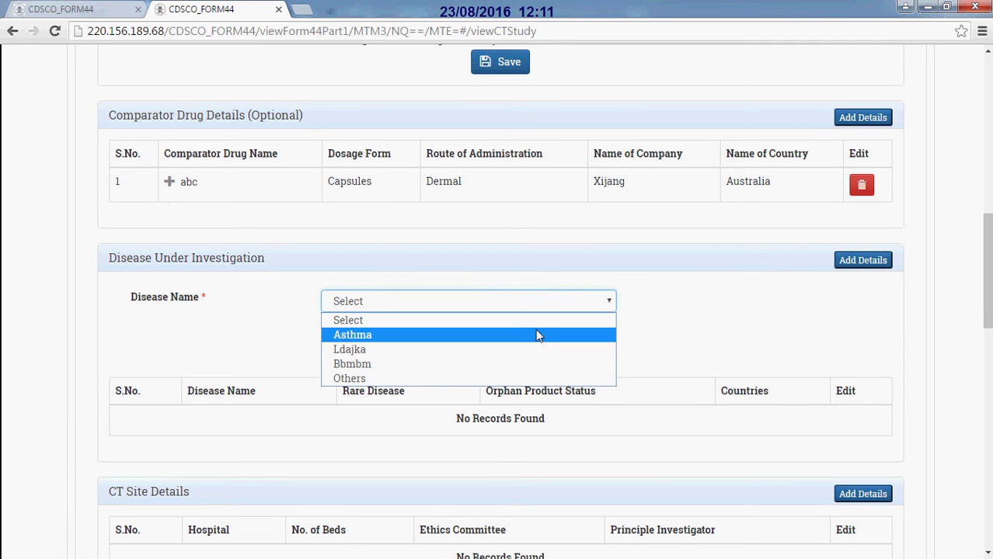
click(536, 335)
click(463, 344)
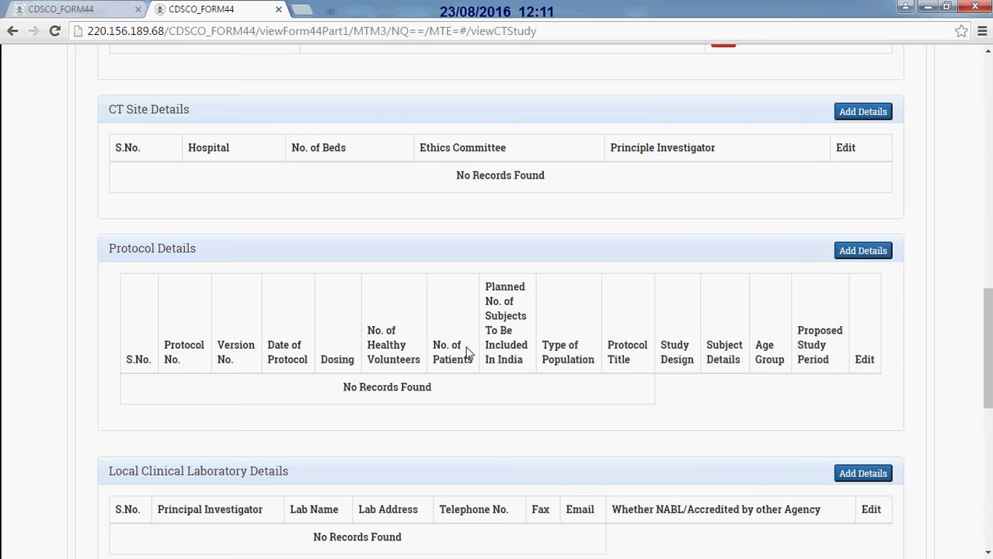
- Start a CT site entry, try Others as the hospital, then choose the listed ABC hospital and look over the ethics committee and investigator fields
click(153, 116)
click(856, 115)
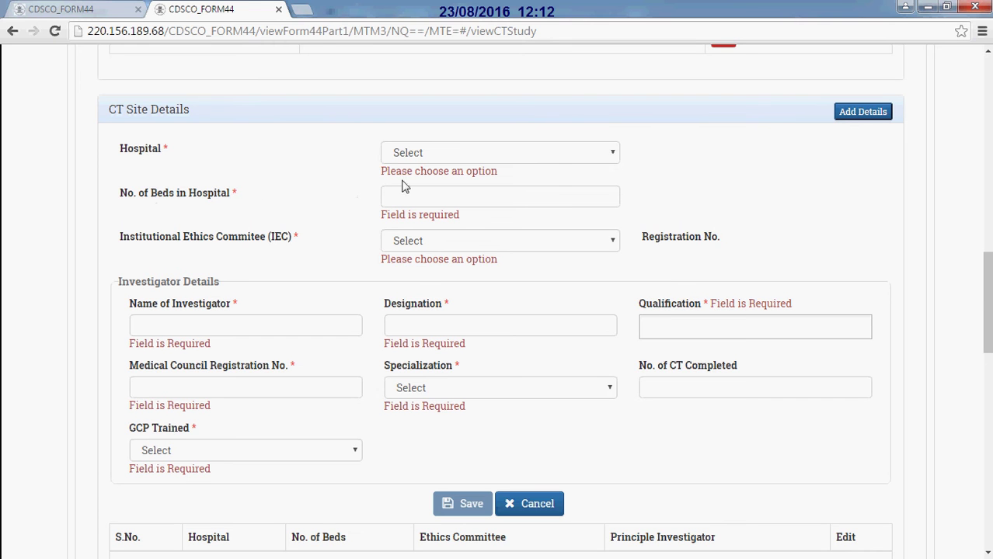
click(438, 161)
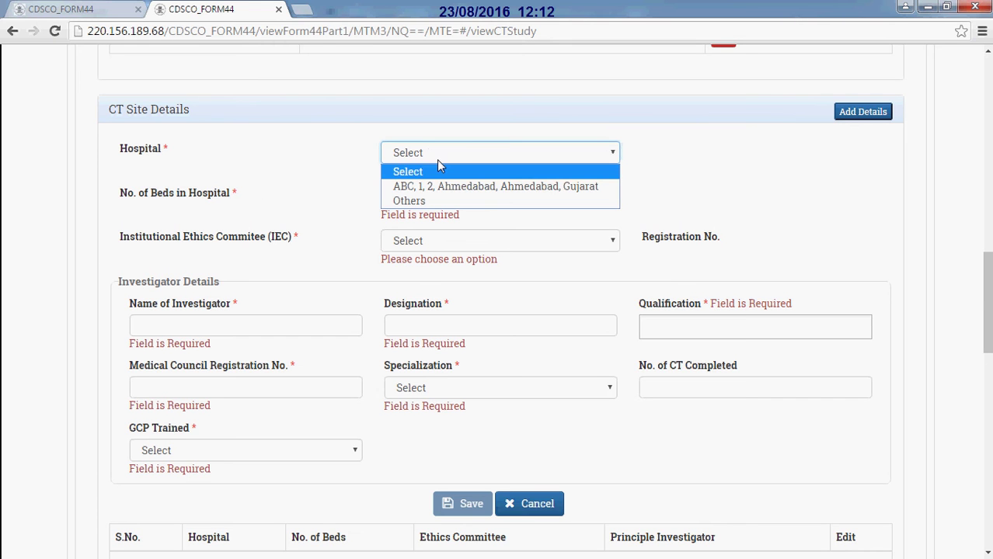
click(419, 201)
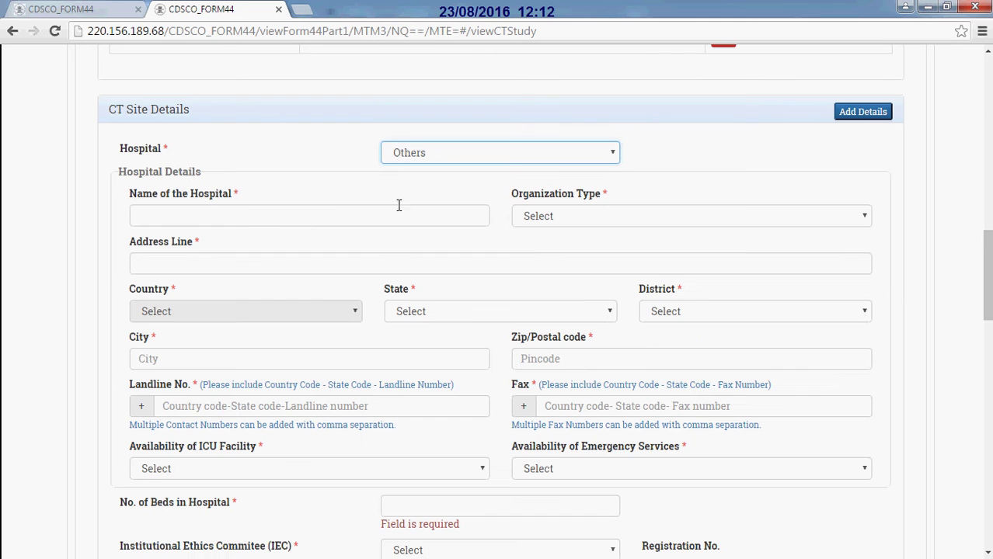
click(588, 153)
click(541, 184)
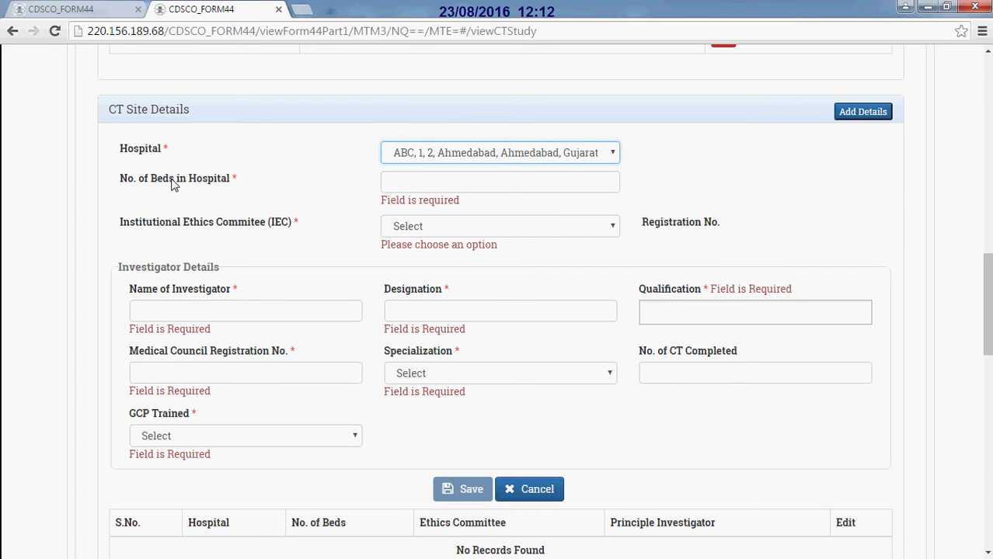
click(174, 226)
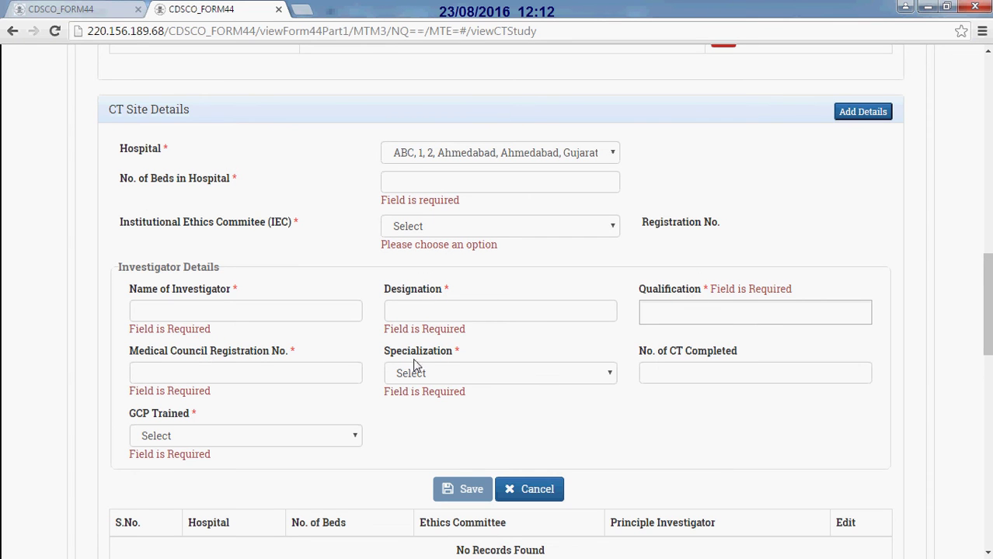
click(699, 349)
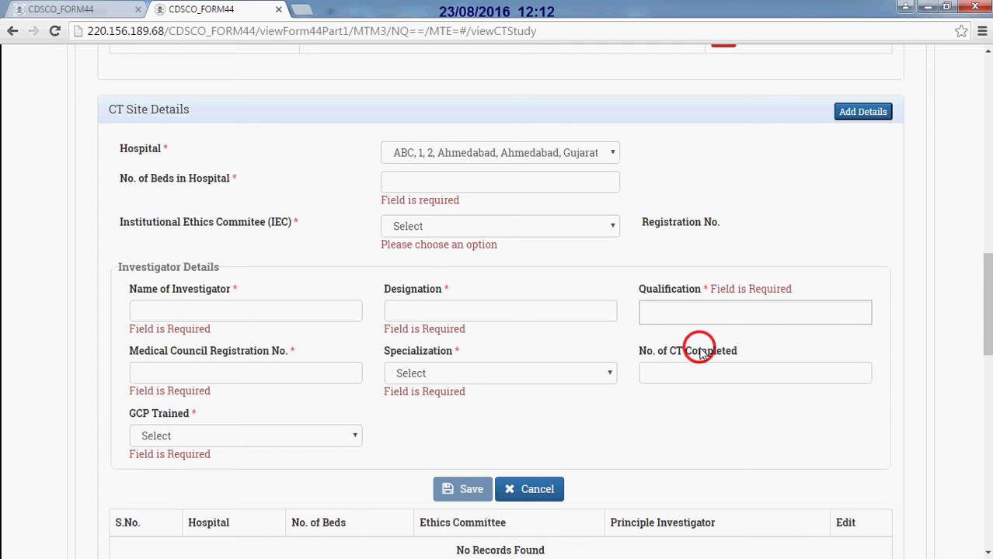
click(159, 417)
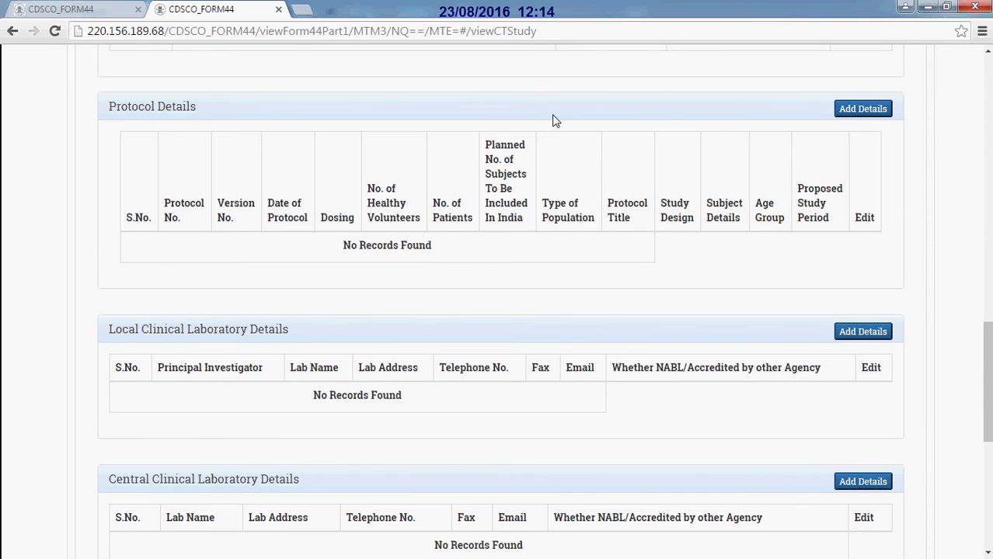
- Start a protocol entry and look over its number, version, date, dosing, volunteer count and title fields
click(862, 110)
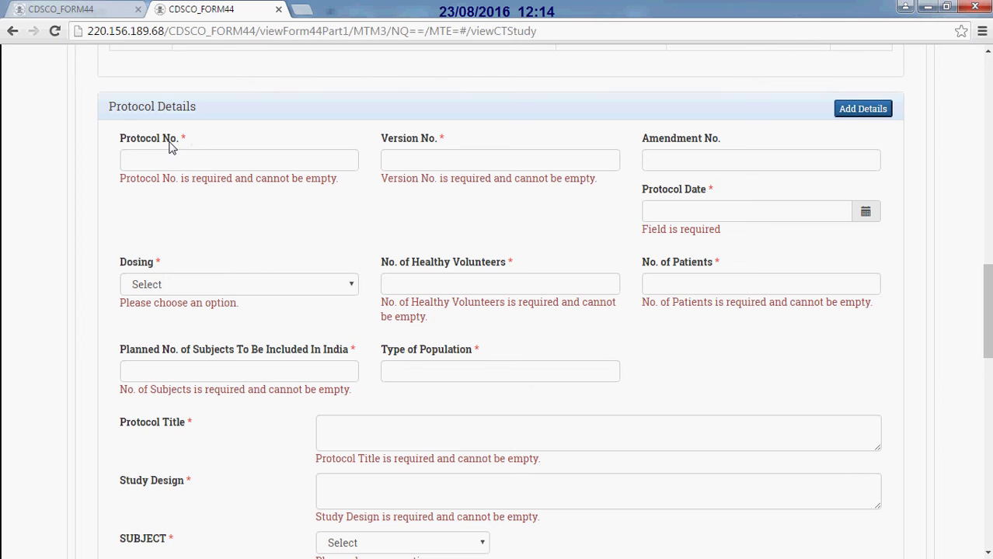
click(414, 146)
click(667, 186)
click(130, 258)
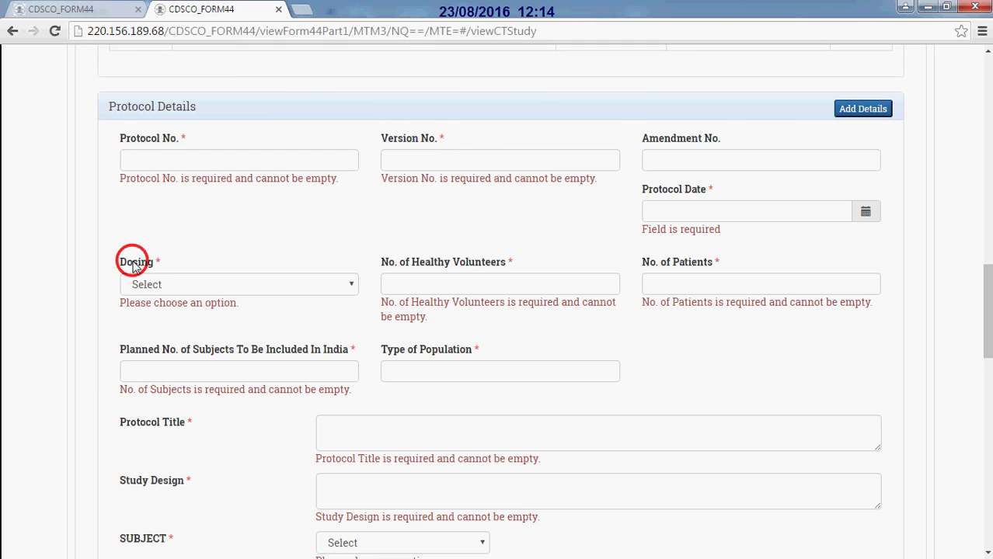
click(173, 284)
click(137, 266)
click(449, 264)
click(144, 425)
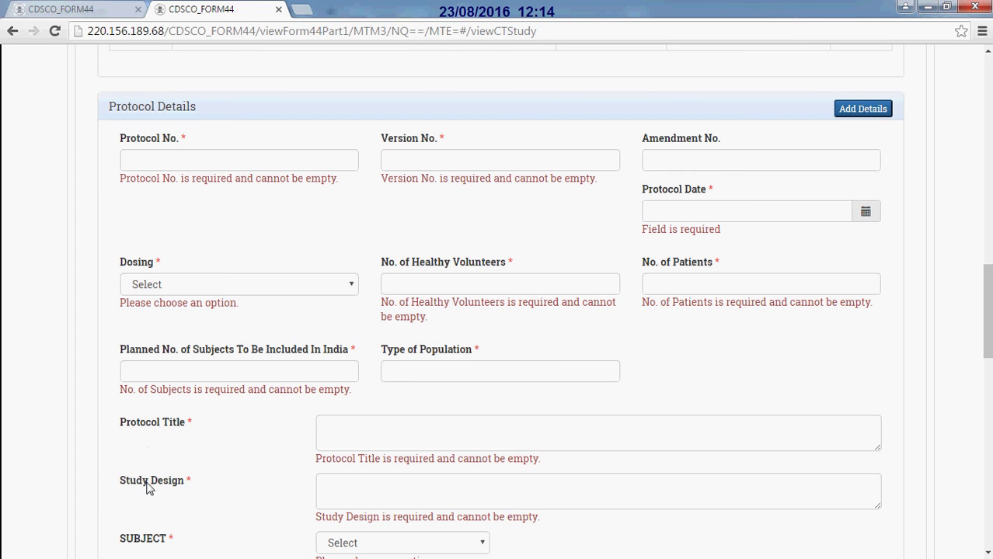
- Examine the Subject and Age Group choices and the Proposed Study period per Patient field of the protocol entry
scroll(153, 487, down, 2)
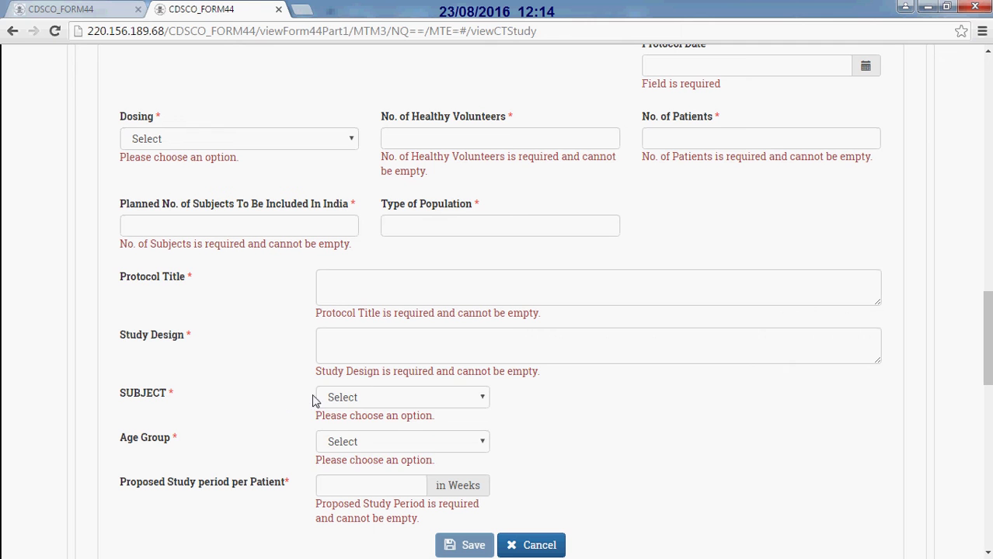
click(336, 403)
click(337, 403)
click(150, 438)
click(349, 442)
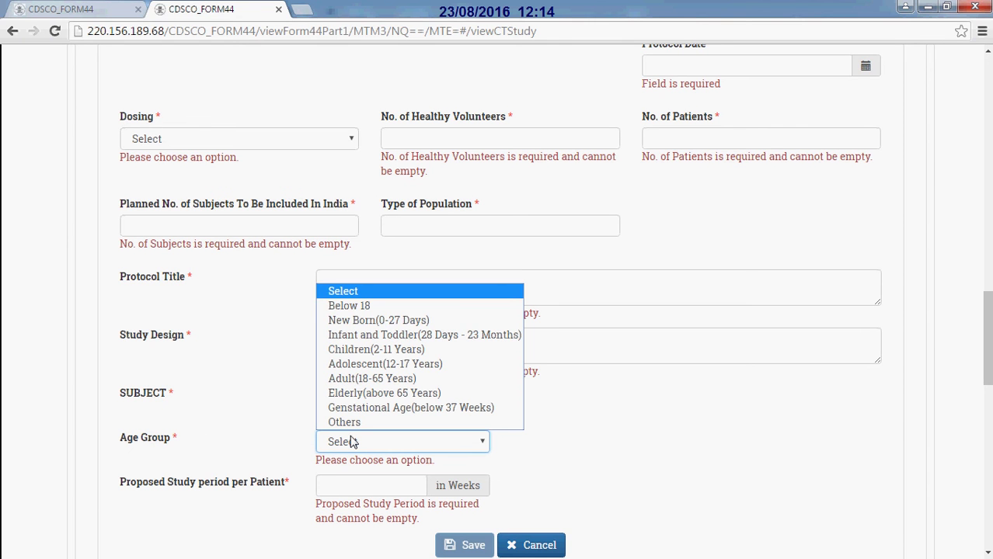
click(350, 442)
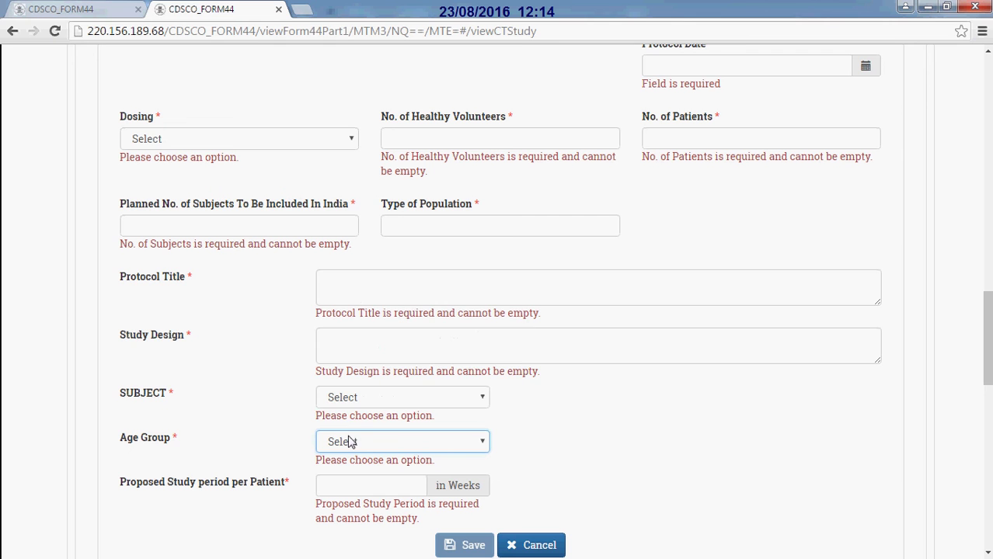
click(223, 491)
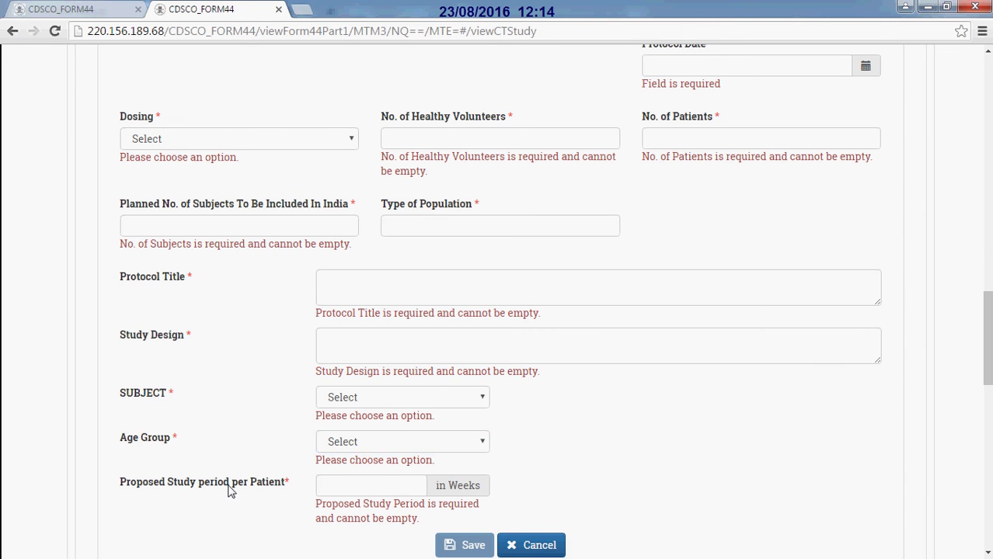
scroll(229, 489, down, 1)
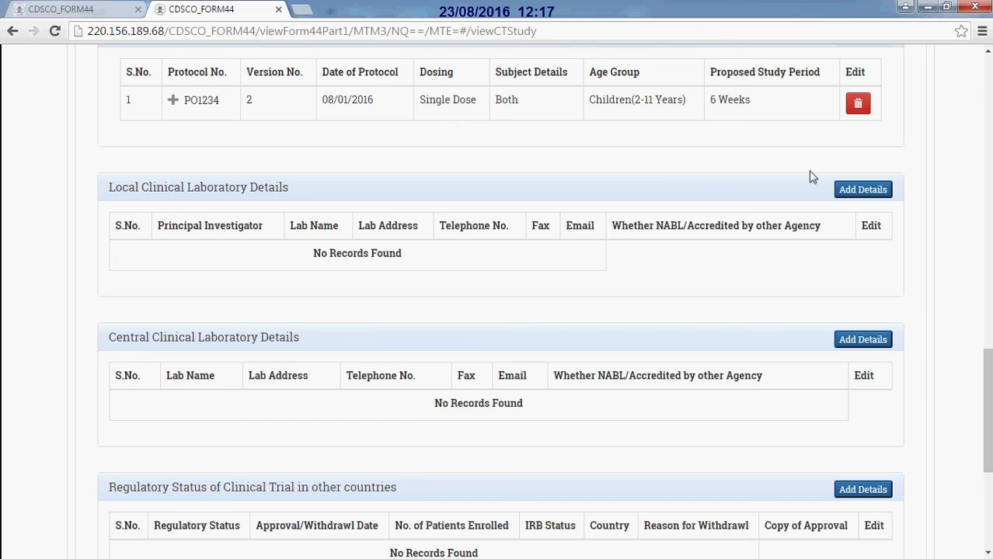
- Start a Local Clinical Laboratory Details entry and assign the listed principal investigator to it
click(861, 189)
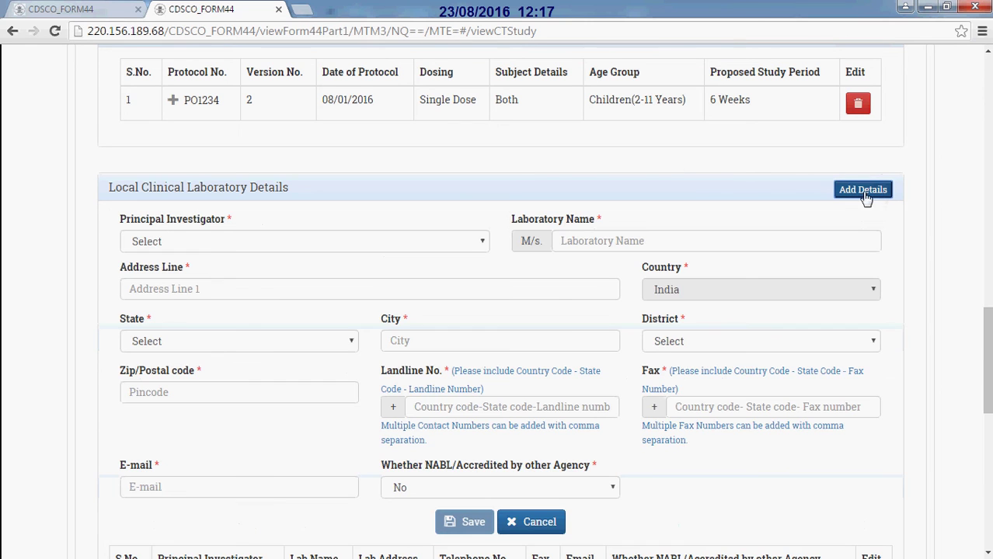
click(221, 241)
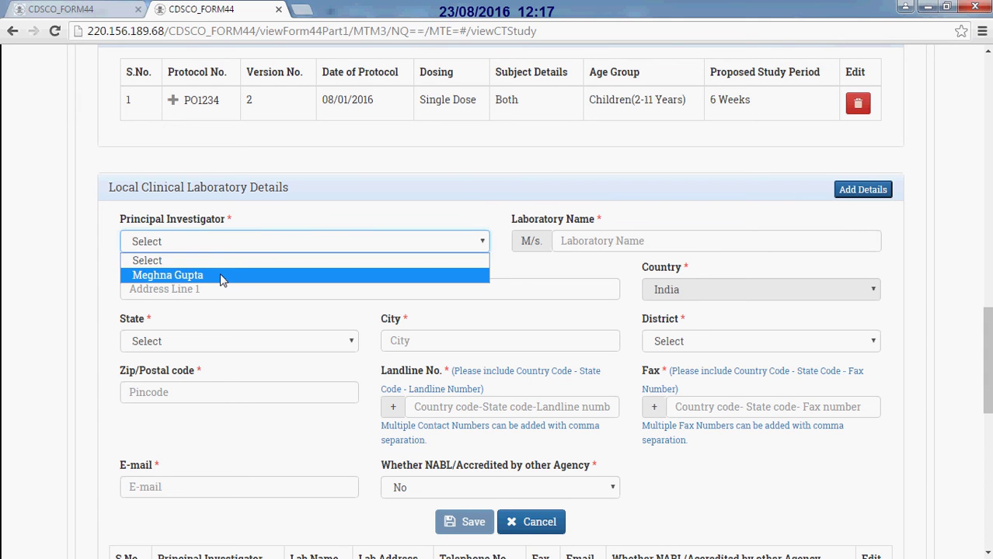
click(220, 277)
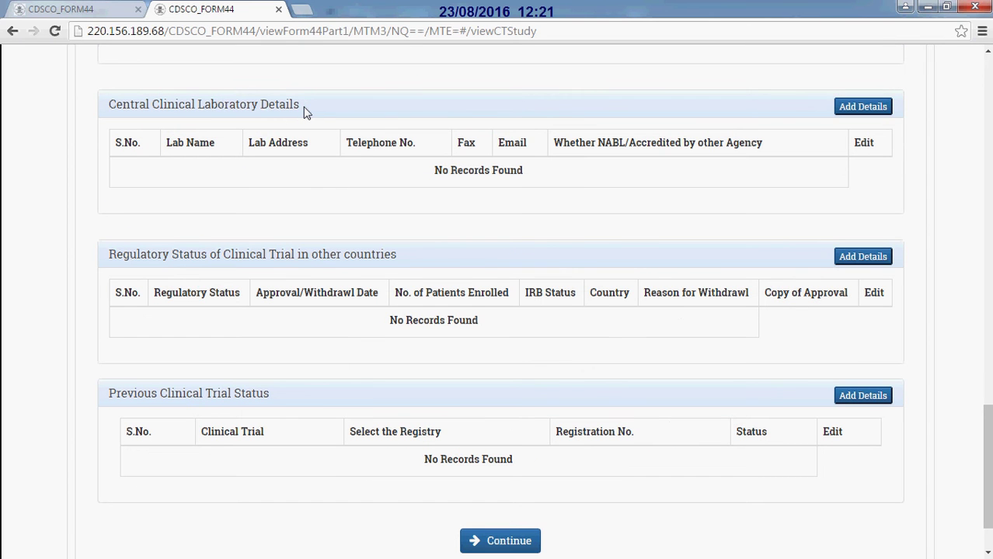
- Add central clinical laboratory Lab2 in Australia with NABL/other agency accreditation Yes, enter its address and contact details, and save it
click(847, 106)
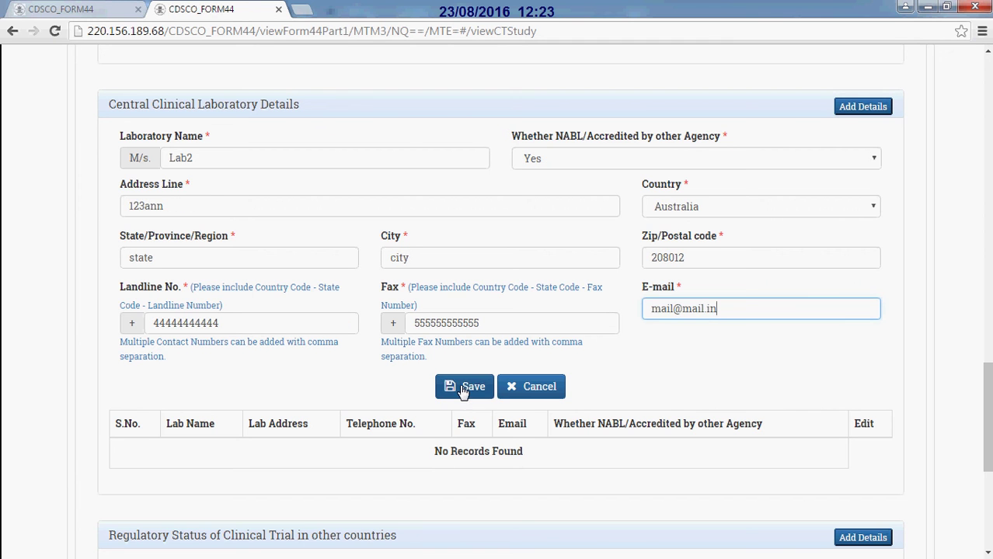
click(461, 389)
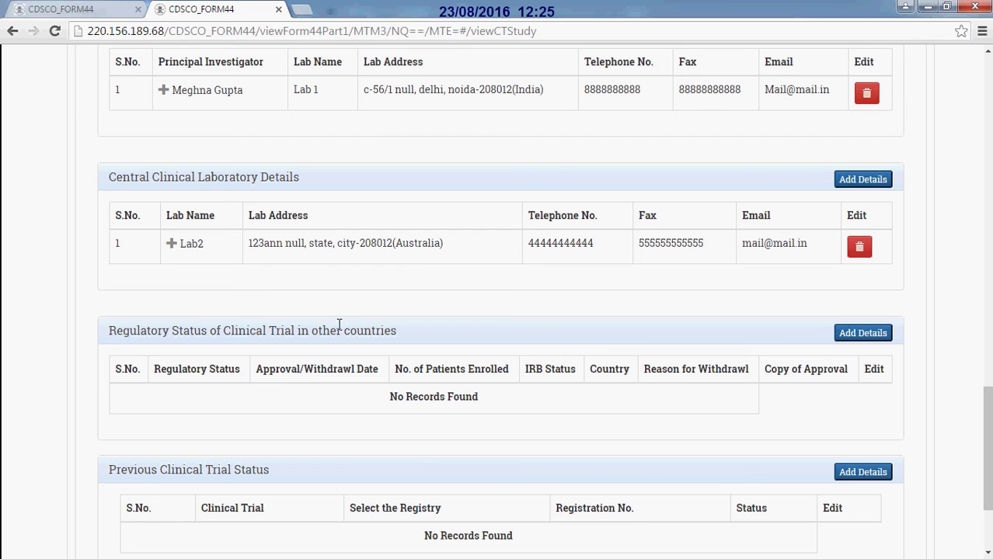
- Start a regulatory status entry for the clinical trial in other countries, set it to Approved, and look over the approval fields it requires
click(861, 334)
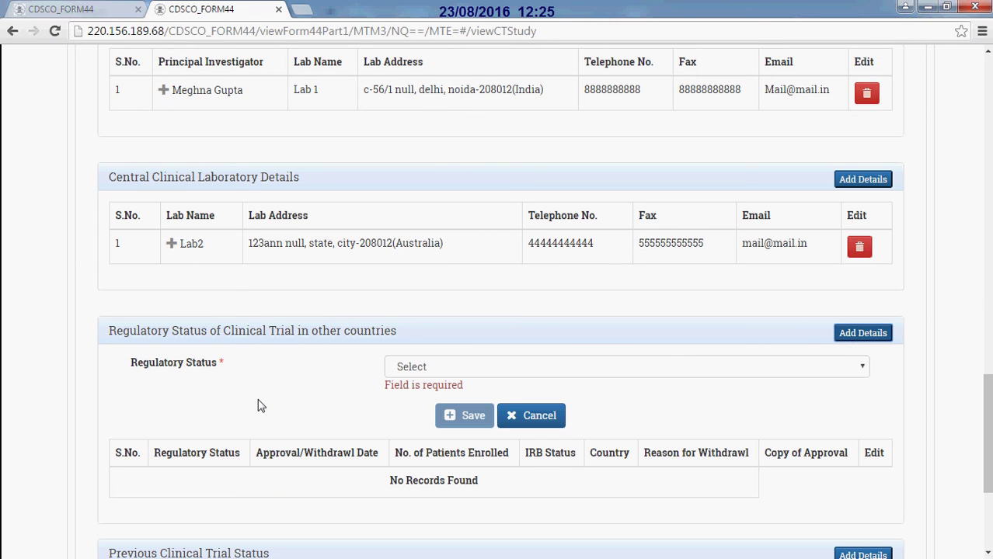
click(479, 373)
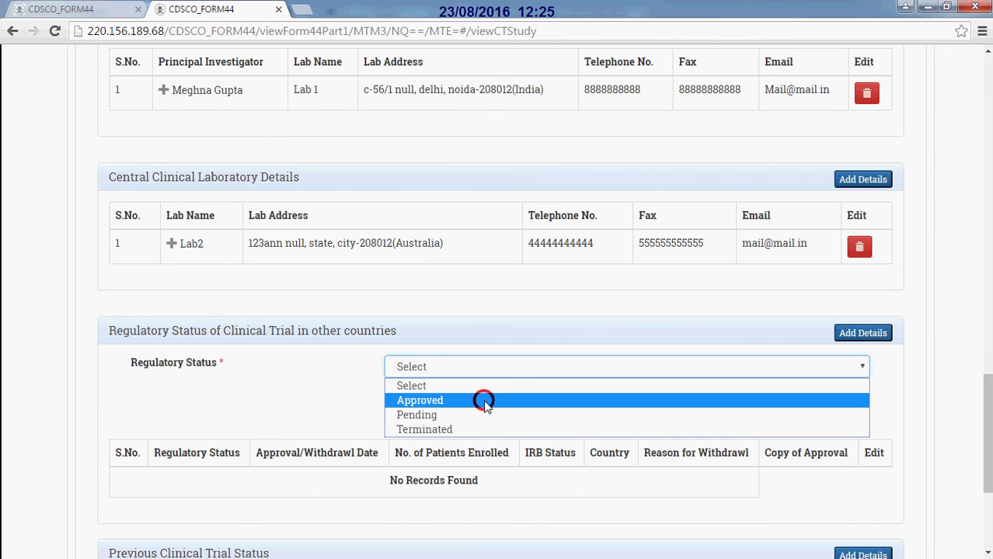
click(487, 404)
scroll(485, 402, down, 3)
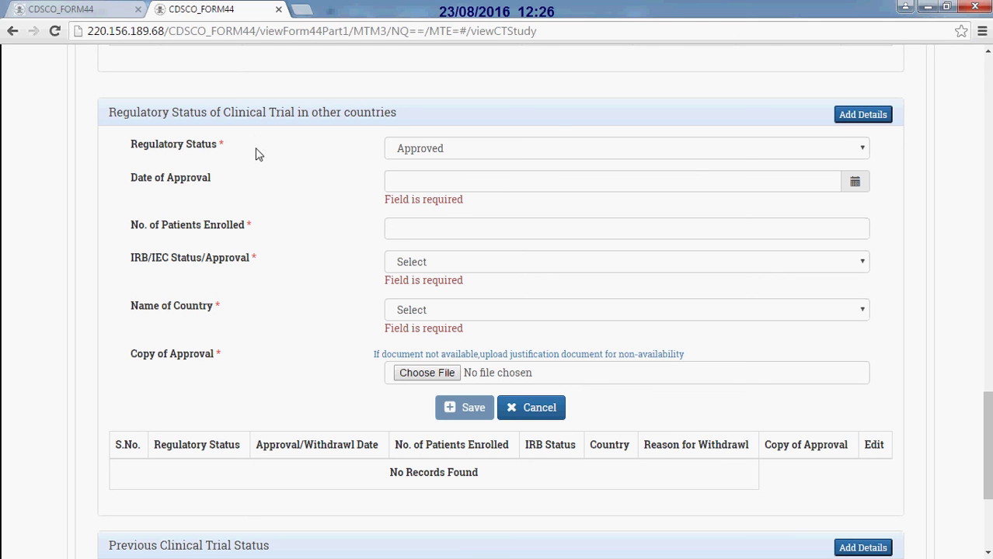
click(216, 182)
click(213, 226)
click(209, 263)
click(203, 311)
click(199, 362)
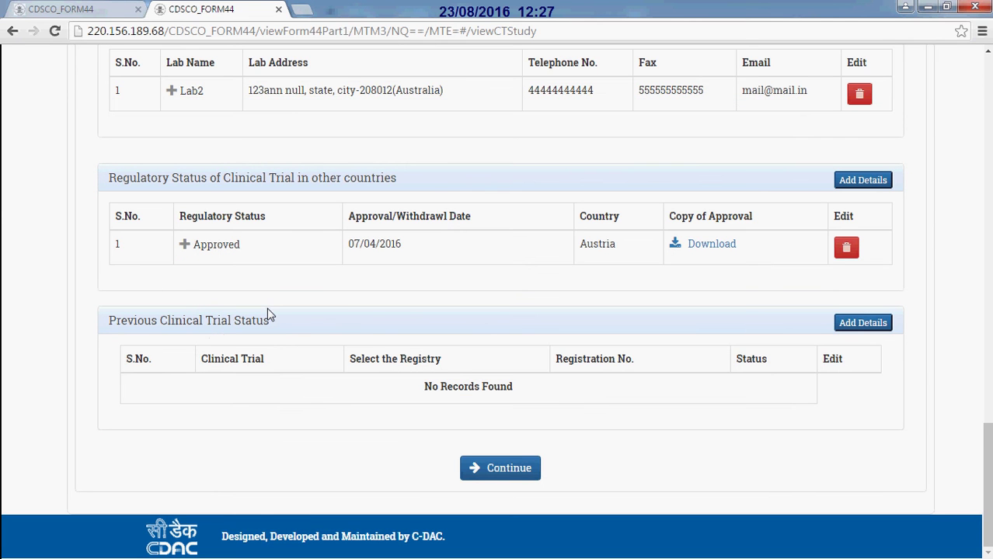
- Add a previous clinical trial status entry with Phase 1, registry ABC, registration number REG1234 and status Ongoing, and save it
click(854, 323)
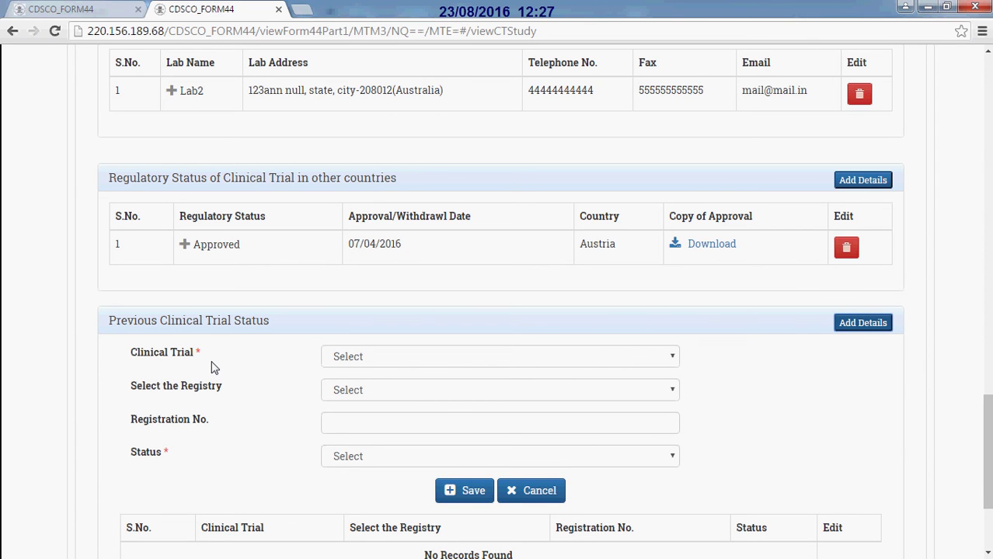
click(374, 357)
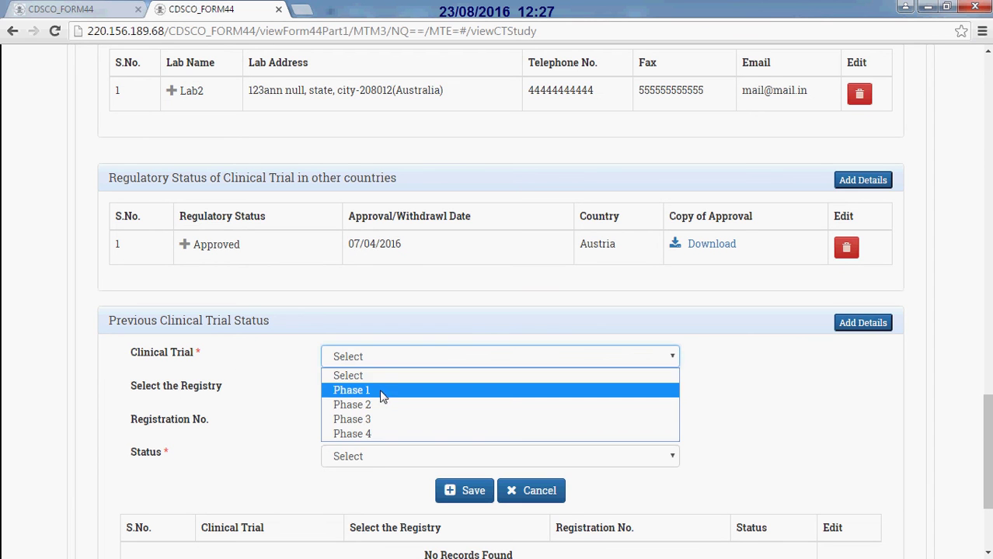
click(381, 391)
click(221, 420)
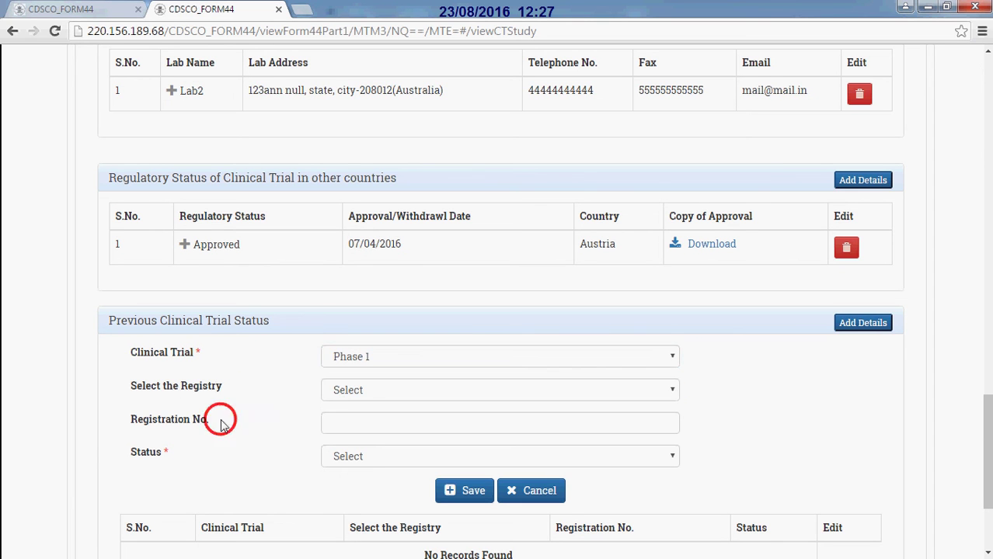
click(200, 458)
click(459, 487)
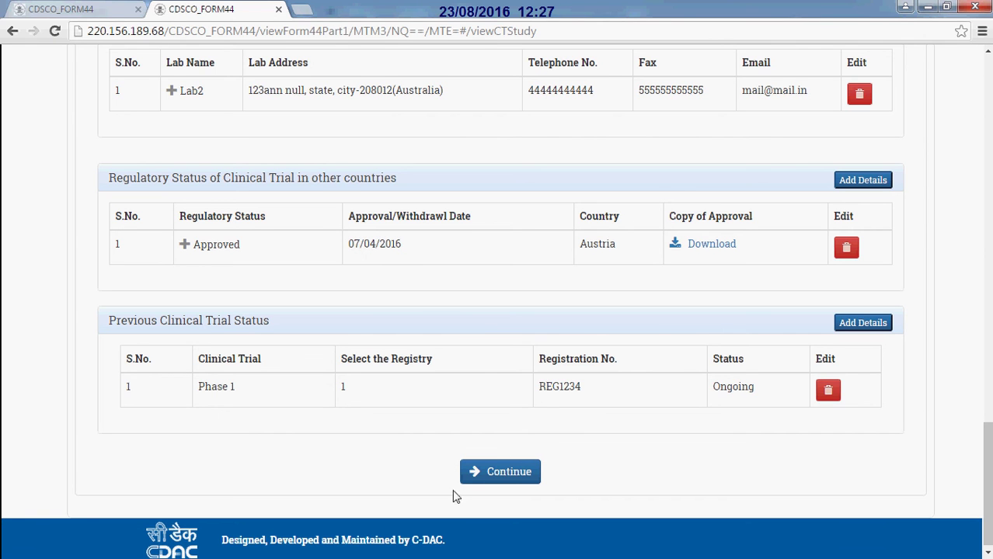
- Continue to Form44 Part 4 and review the list of documents required for the checklist
click(512, 476)
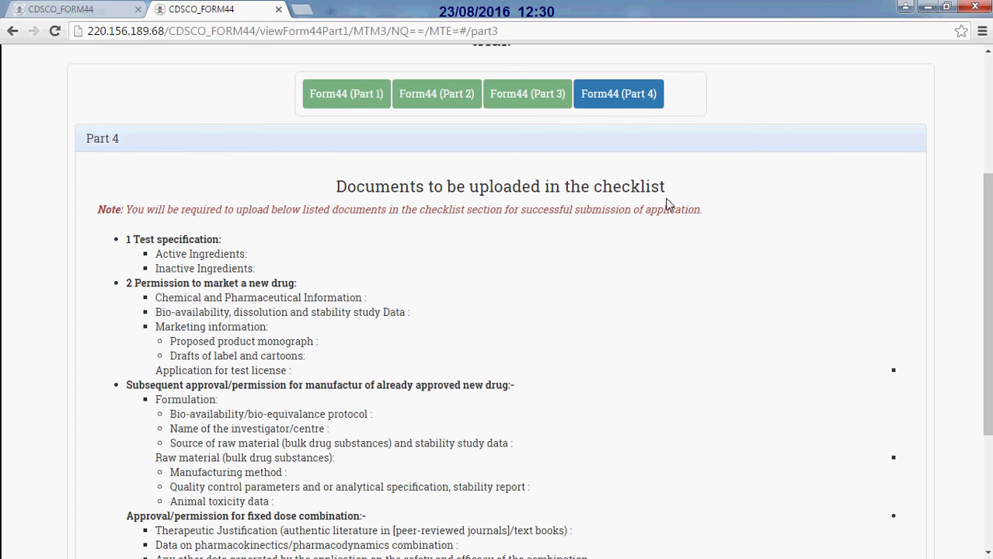
scroll(653, 244, down, 2)
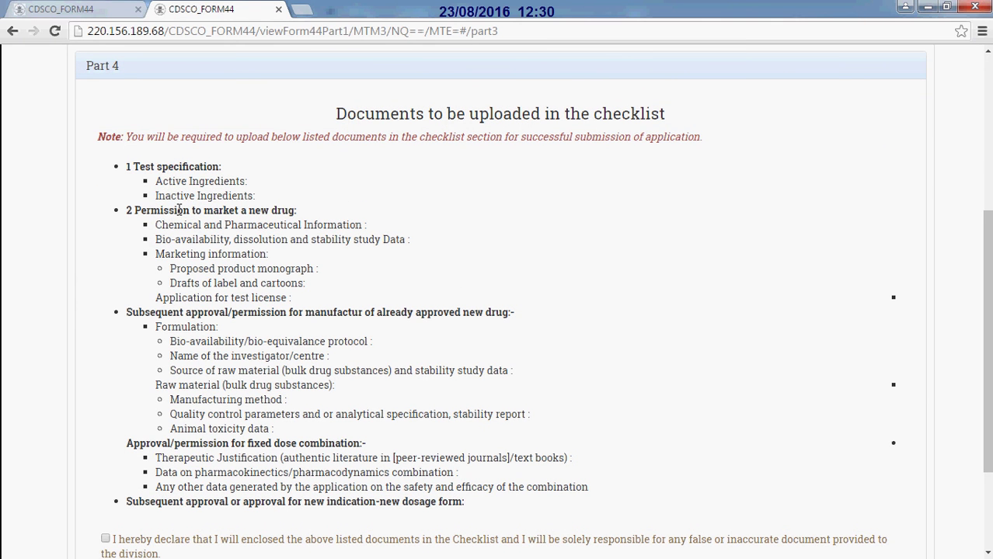
click(183, 319)
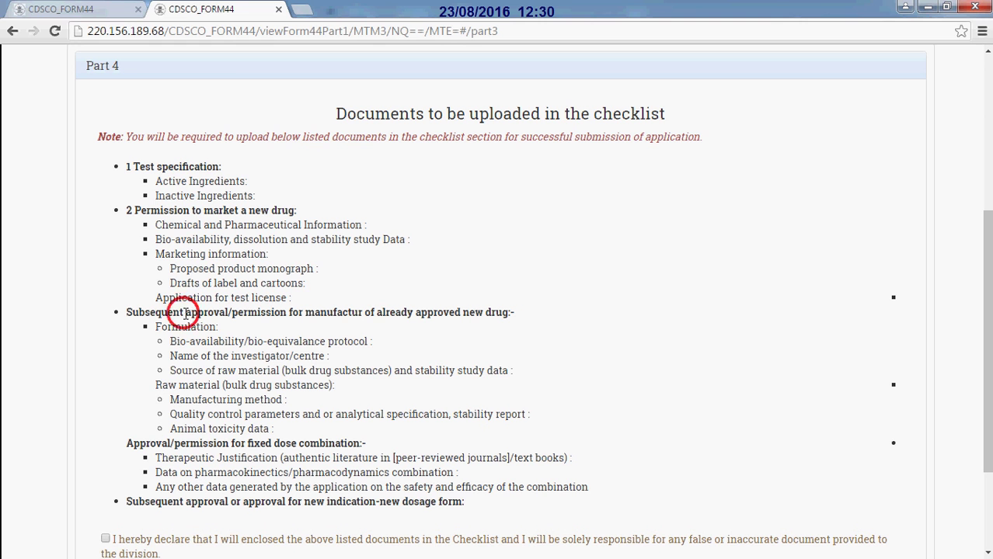
click(211, 443)
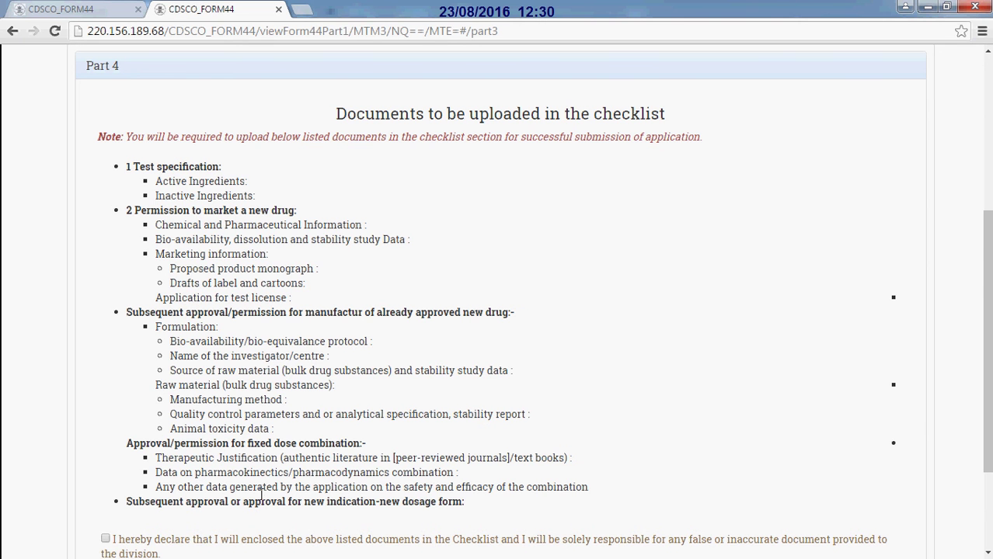
scroll(261, 498, down, 3)
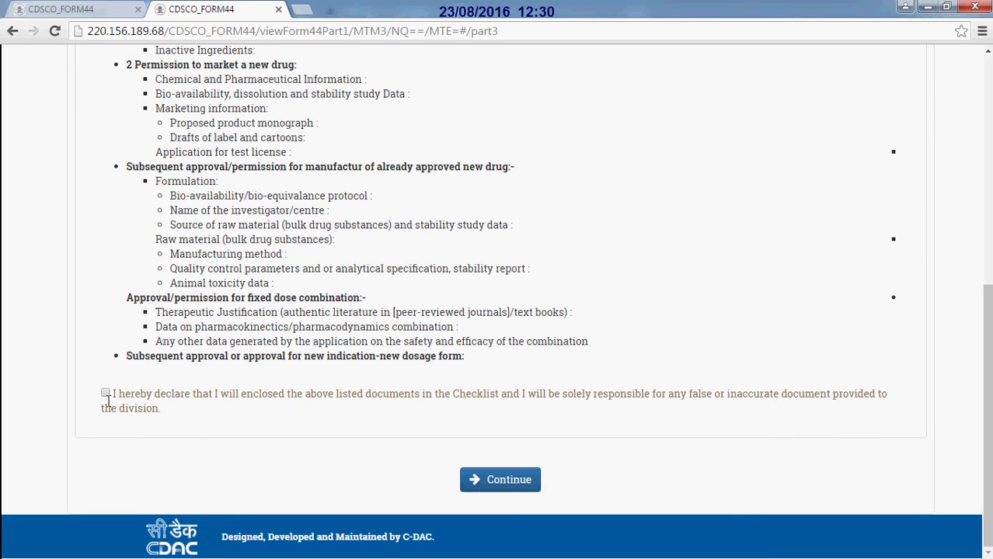
- Accept the declaration about enclosing the listed documents and continue to the Form 44 preview
click(104, 394)
click(105, 393)
click(511, 479)
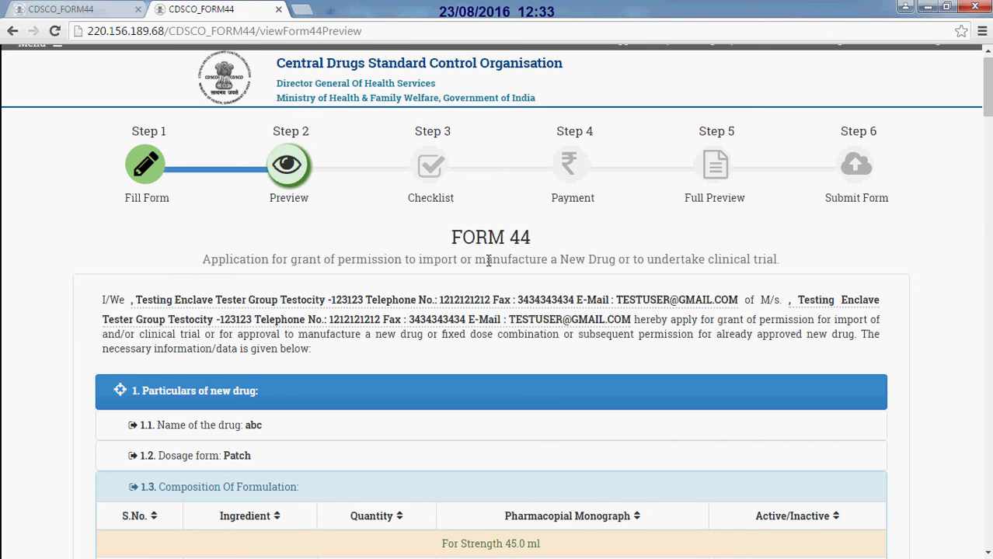
- Review the complete Form 44 preview, from the drug particulars through the annexure's clinical trial study details to the edit and checklist options
scroll(905, 300, up, 1)
scroll(904, 300, down, 5)
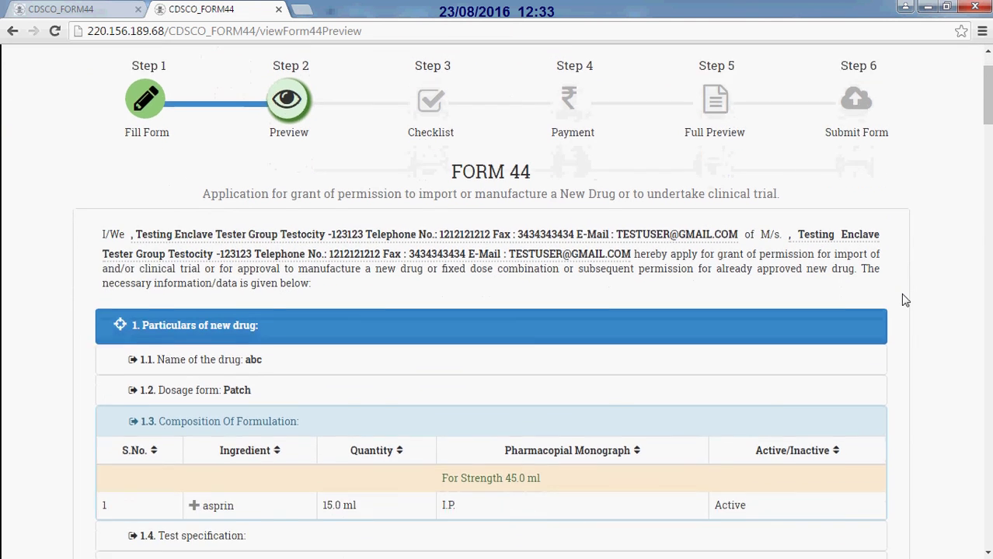
scroll(910, 307, down, 4)
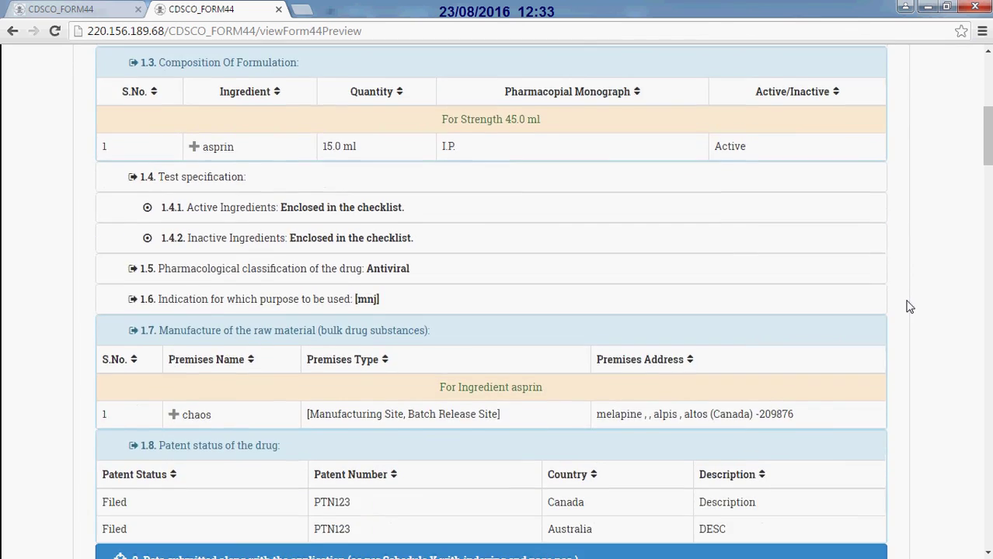
scroll(910, 309, down, 8)
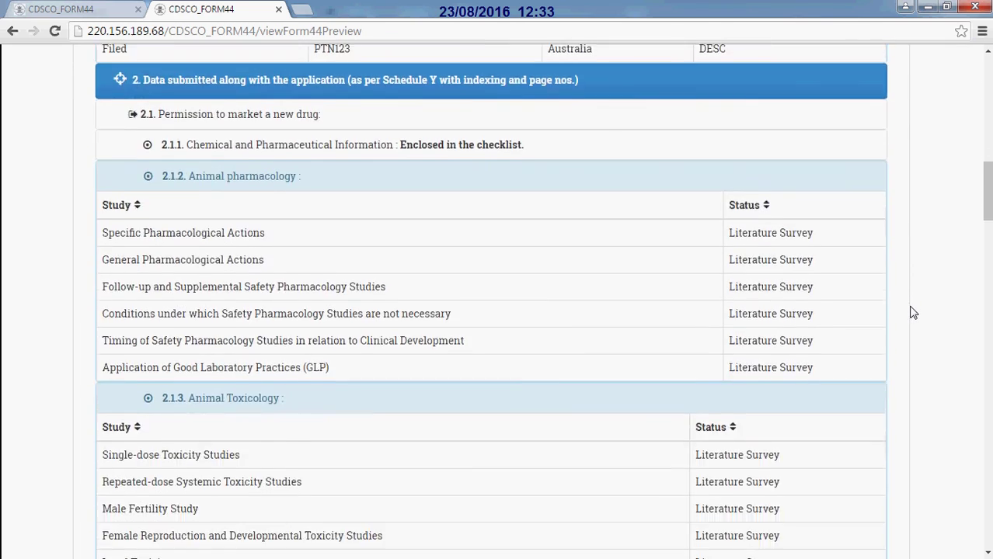
scroll(915, 315, down, 8)
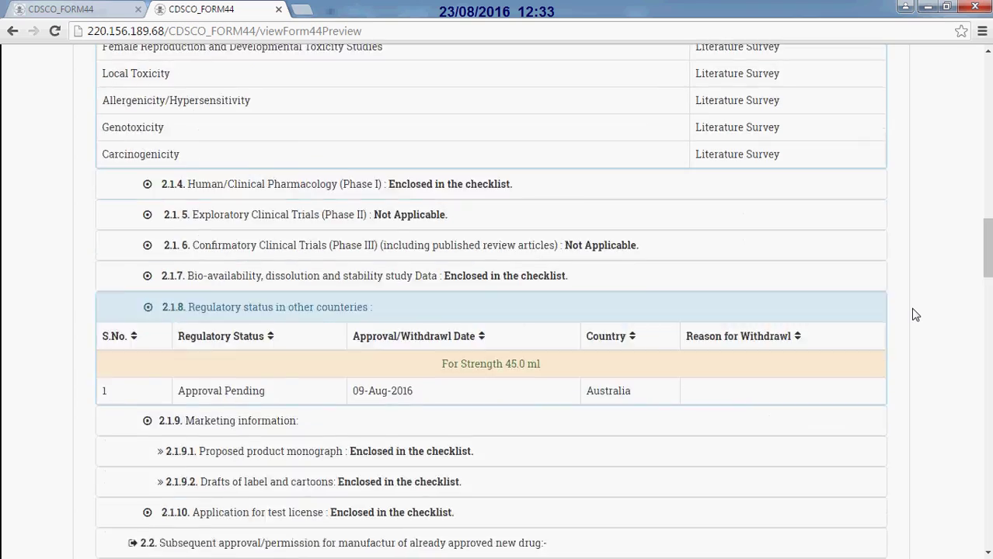
scroll(919, 318, down, 8)
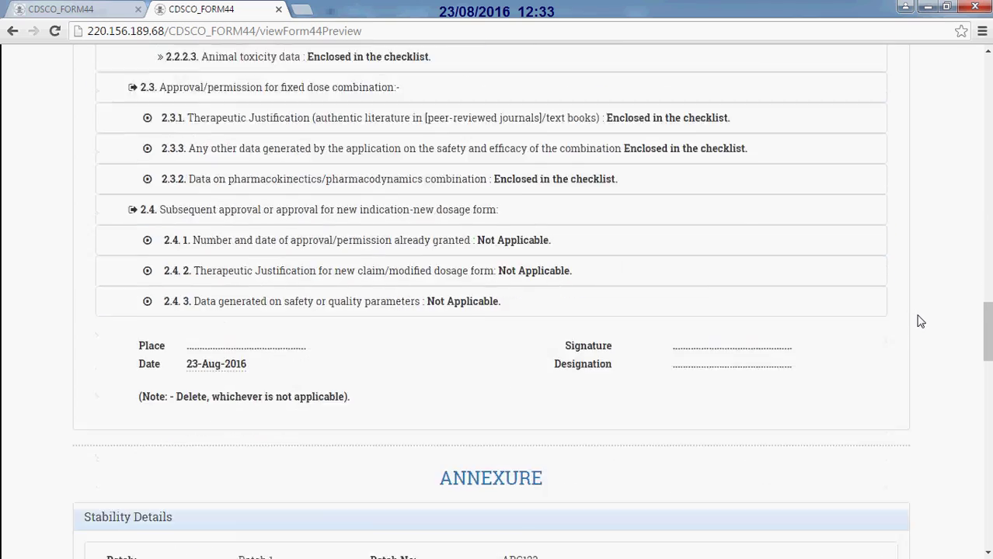
scroll(922, 322, down, 9)
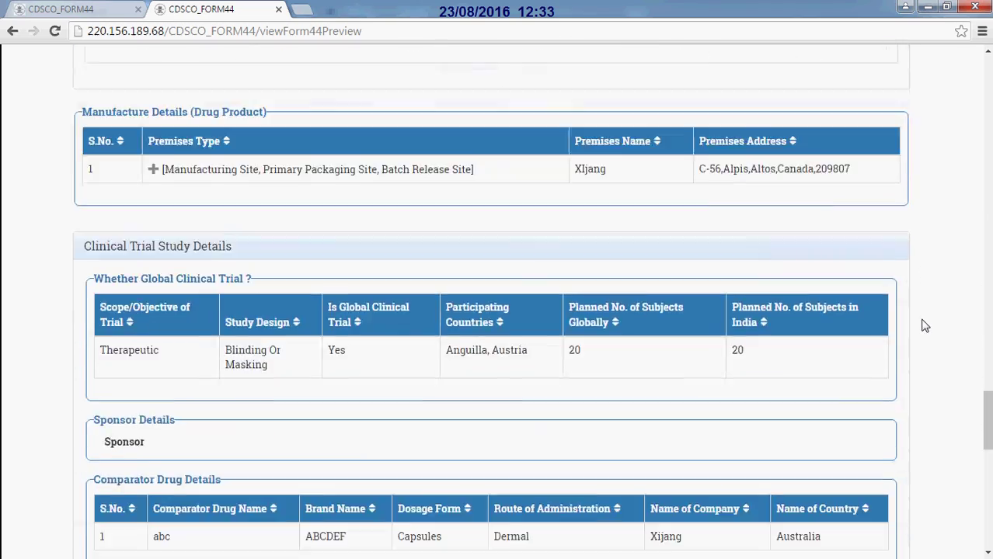
scroll(940, 358, down, 3)
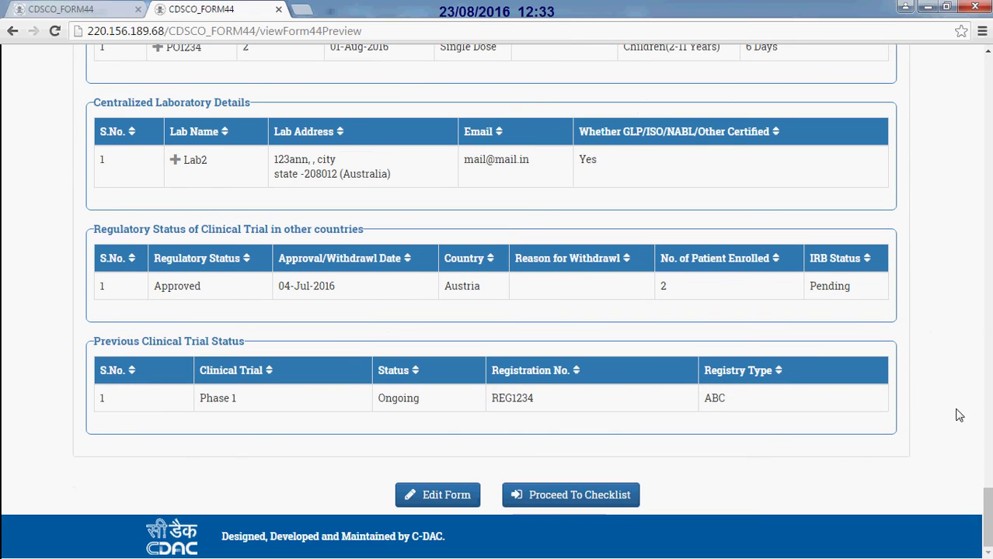
click(365, 497)
click(653, 500)
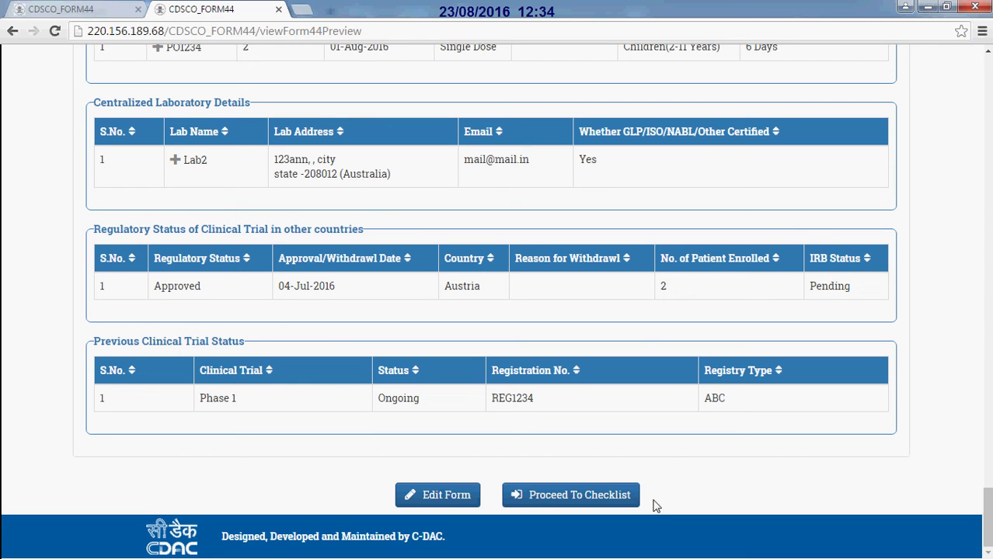